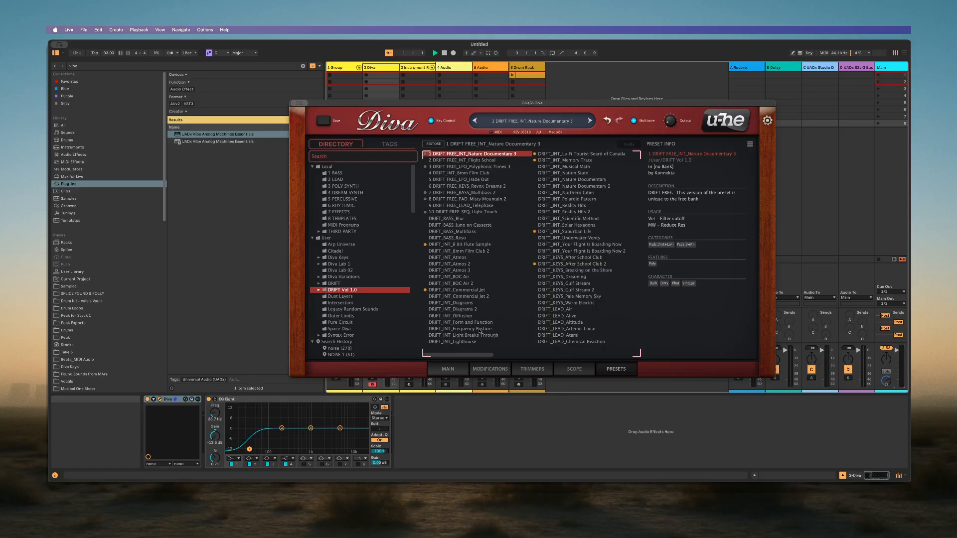
Audition the marked presets in the DRIFT Vol 1.0 bank, from DRIFT_INT_8 Bit Flute Sample to DRIFT_KEYS_After School Club 2
click(441, 244)
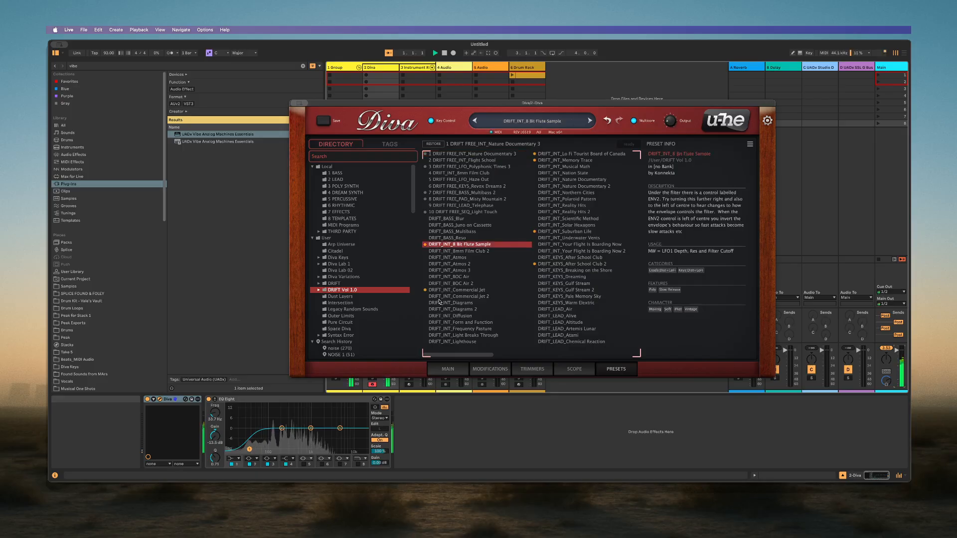
click(442, 290)
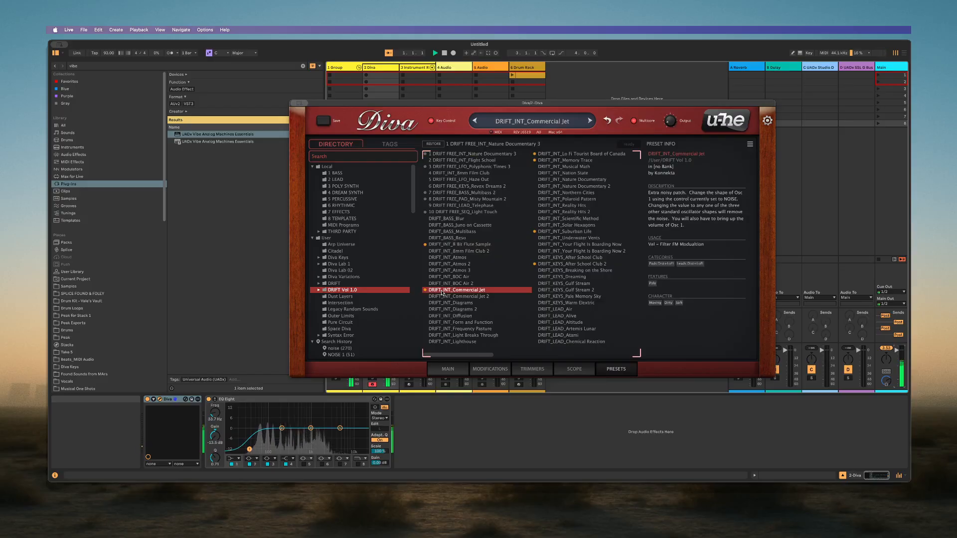
click(552, 155)
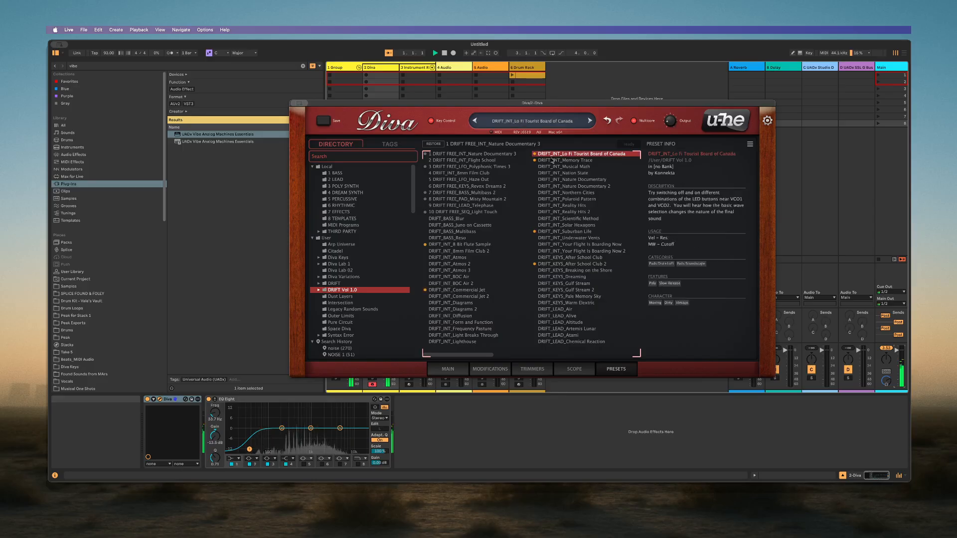
click(552, 159)
click(568, 232)
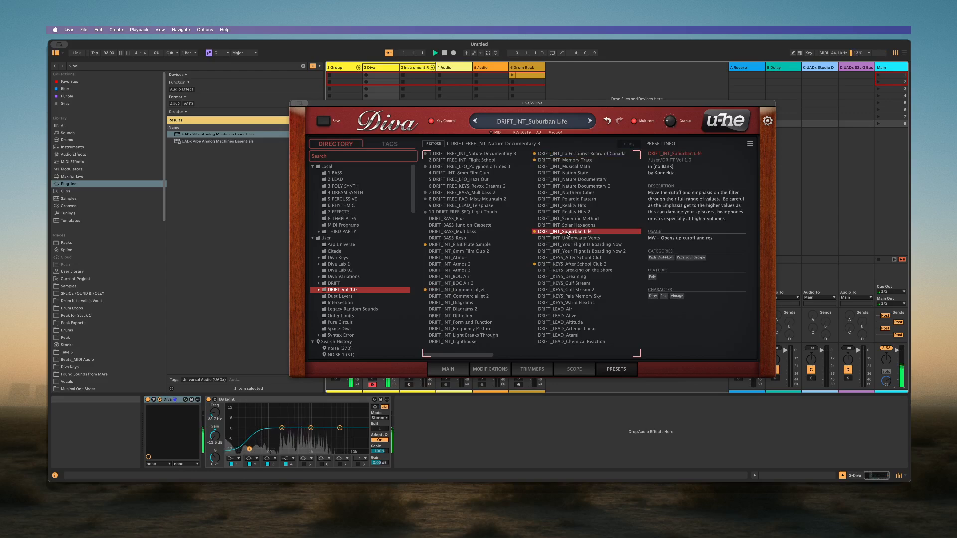
click(568, 265)
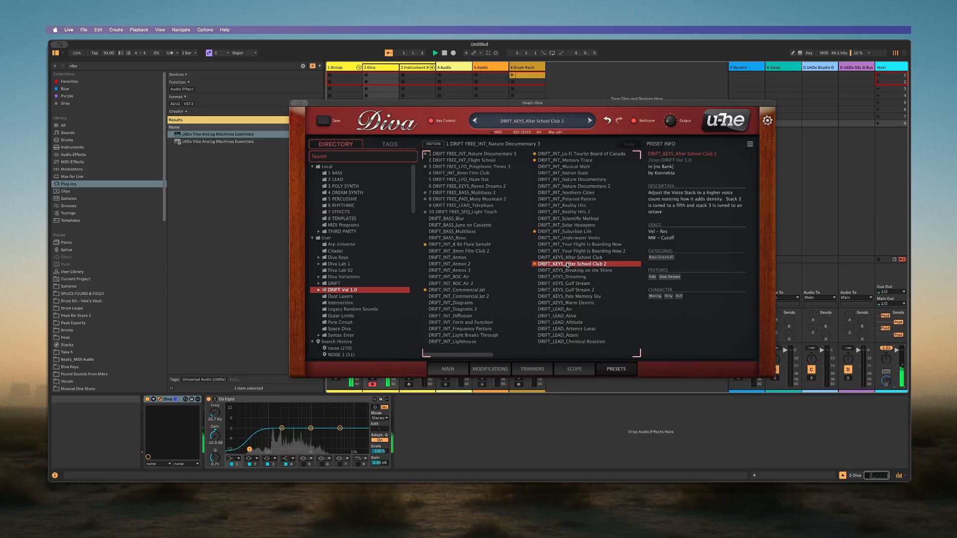
Load the preset 1 DRIFT FREE_INT_Nature Documentary 3 and vary the noise level in its mixer section
click(446, 154)
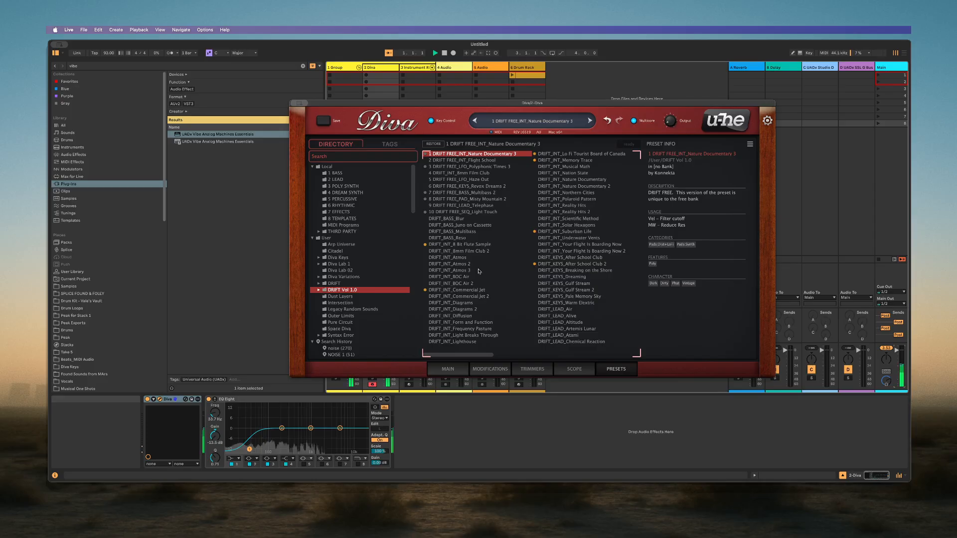
click(447, 369)
mouse_move(517, 225)
mouse_down()
mouse_move(514, 208)
mouse_move(532, 254)
mouse_move(524, 232)
mouse_up()
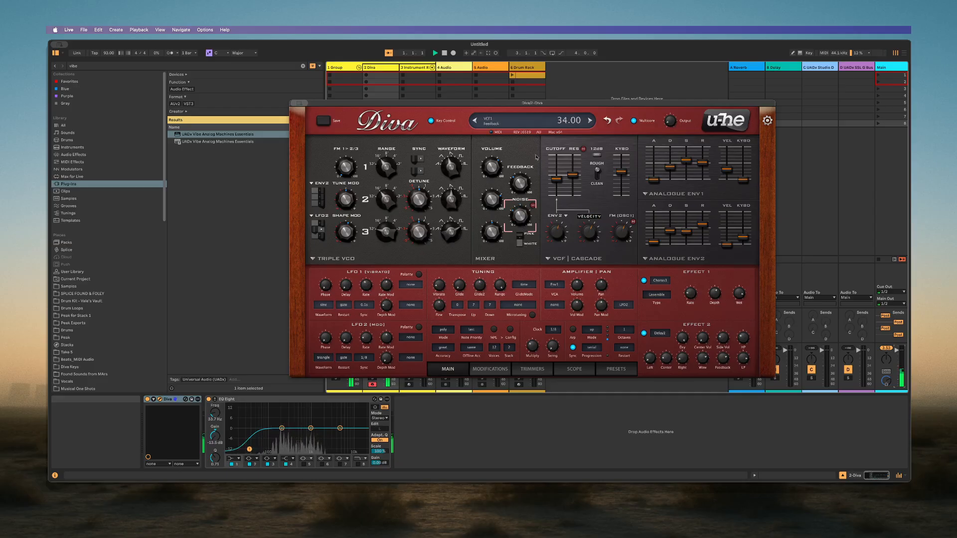
drag(519, 215, 524, 171)
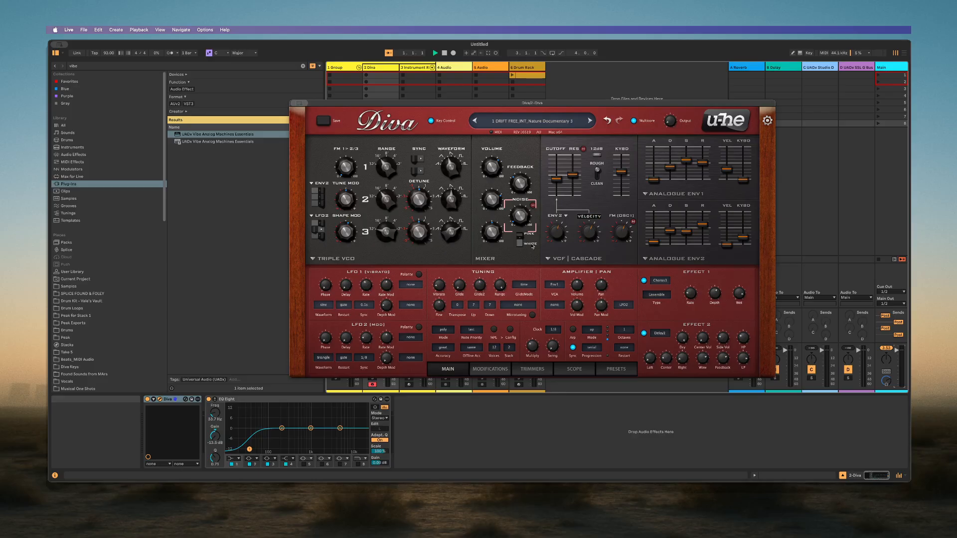
Compare the pink and white noise colours at different noise levels and filter cutoff positions
click(519, 236)
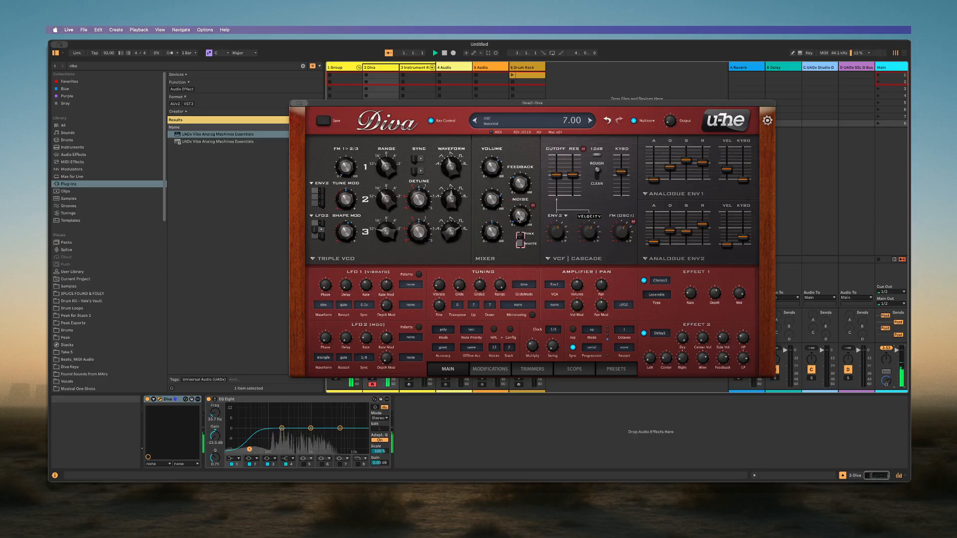
drag(519, 219, 518, 182)
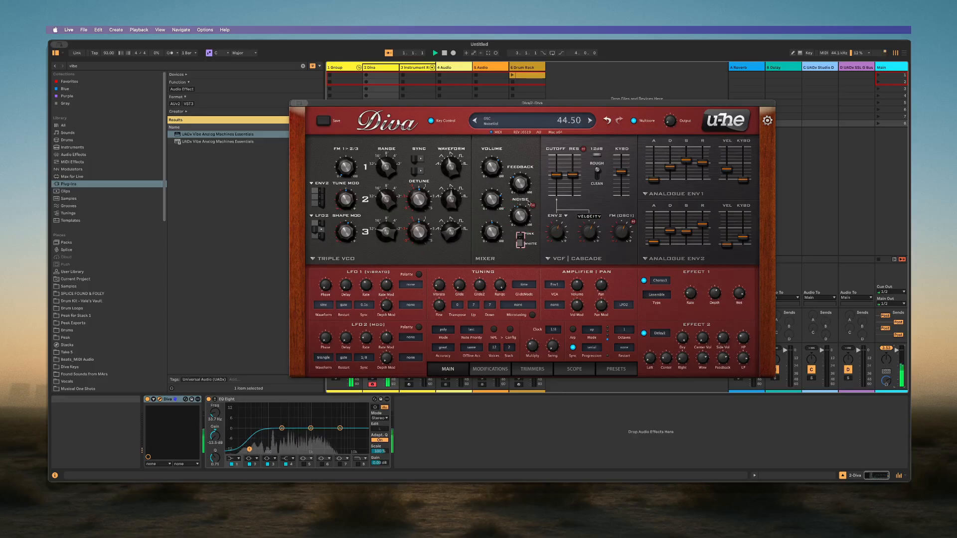
drag(557, 176, 563, 190)
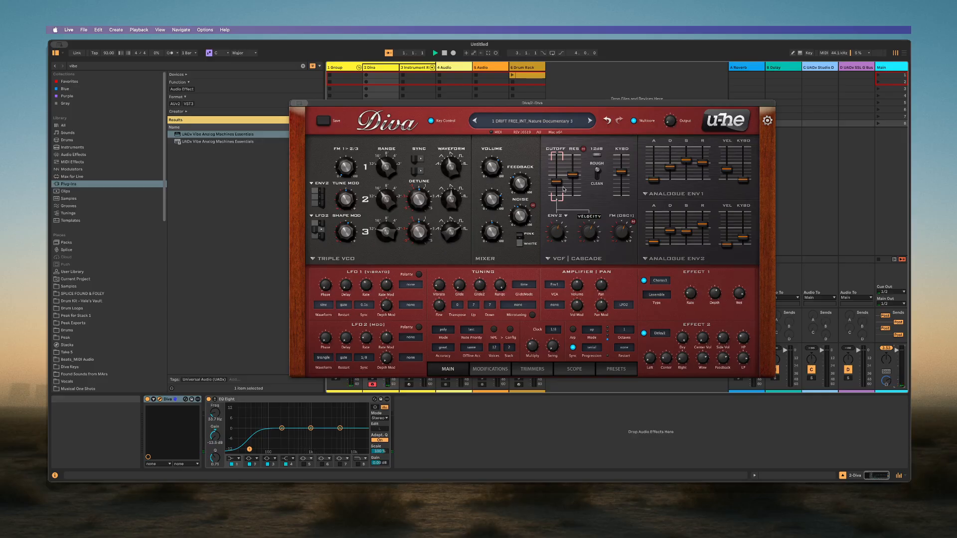
mouse_move(559, 183)
mouse_down()
mouse_move(571, 169)
mouse_move(556, 186)
mouse_up()
Load the preset 2 DRIFT FREE_INT_Flight School and vary its filter cutoff and the waveform and volume of oscillator 1
click(590, 120)
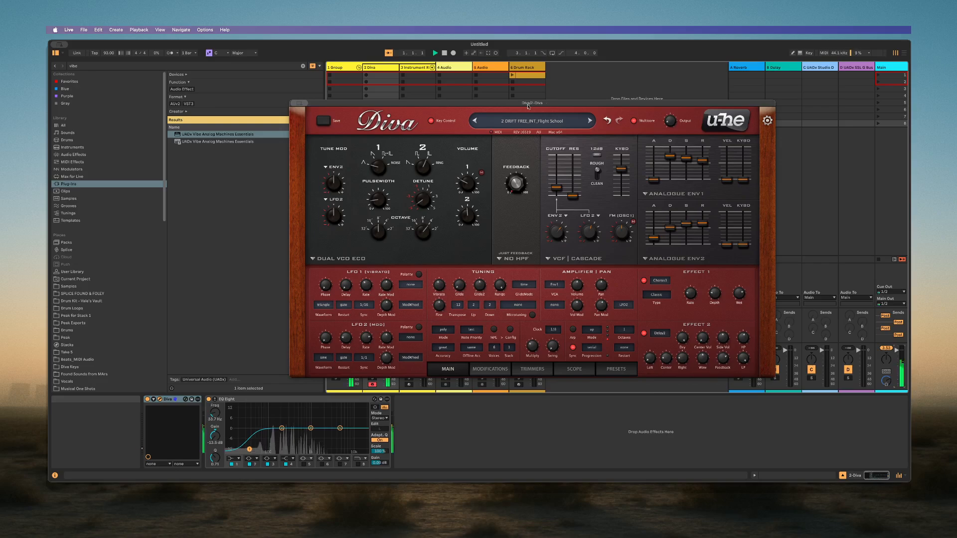
drag(555, 190, 552, 188)
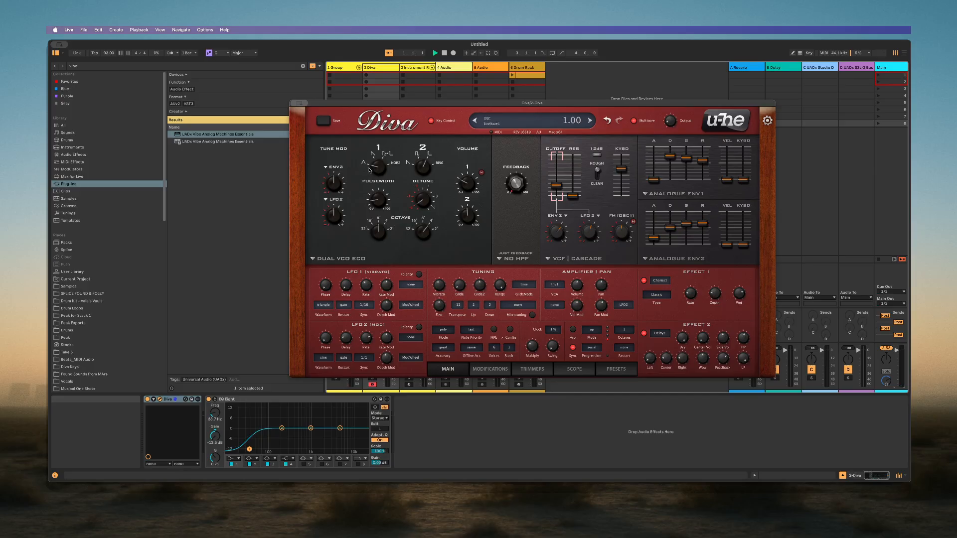
drag(378, 148, 378, 83)
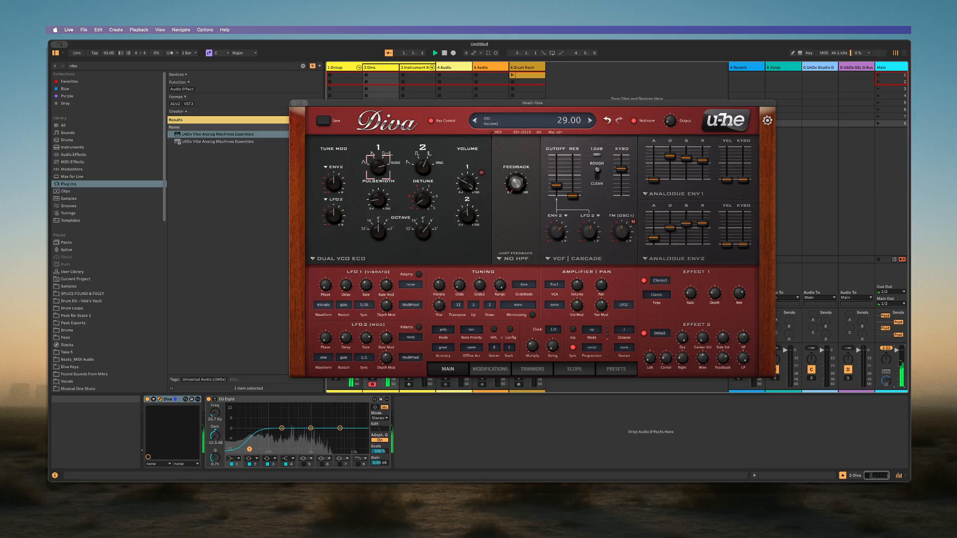
double_click(466, 188)
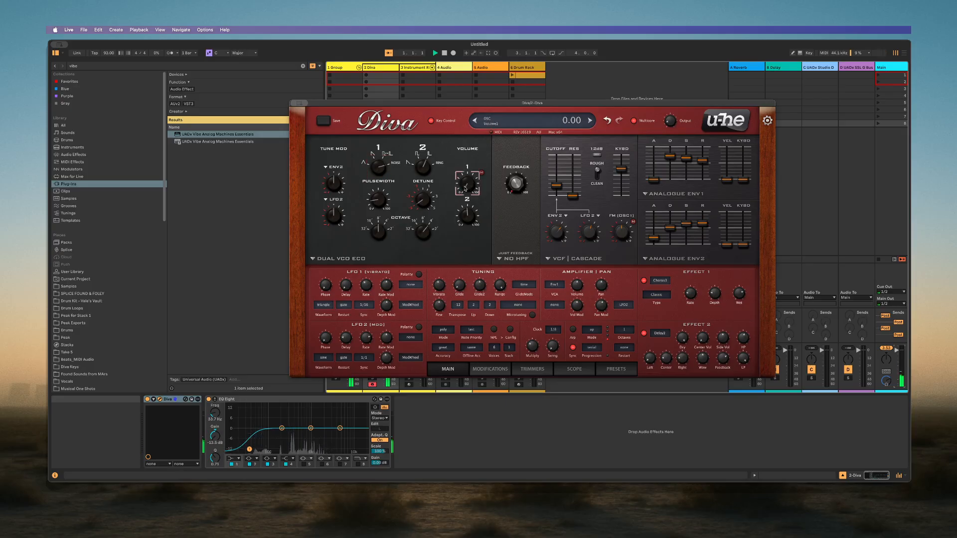
mouse_move(466, 188)
mouse_down()
mouse_move(462, 155)
mouse_move(465, 183)
mouse_up()
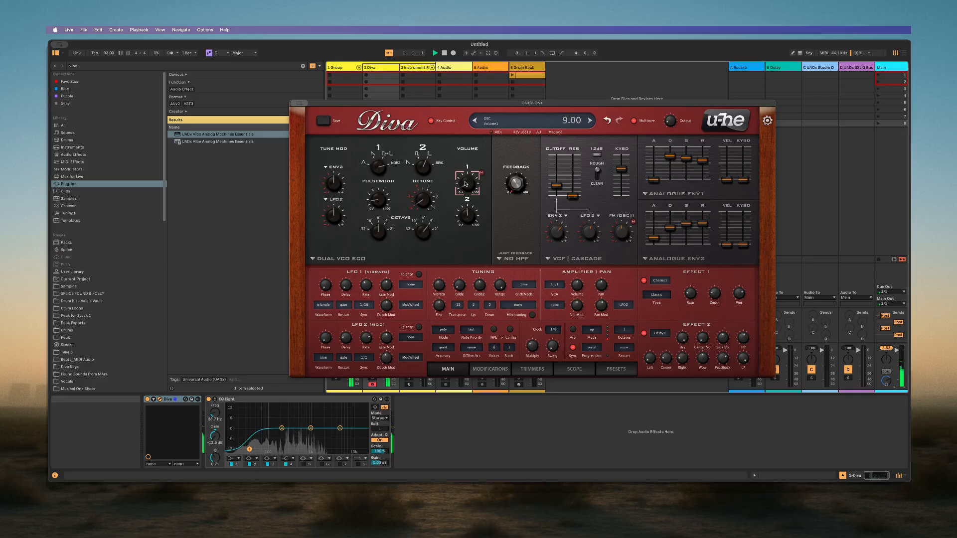
Change the high-pass section's model to HPF pre and raise its frequency to thin out the low end
click(499, 260)
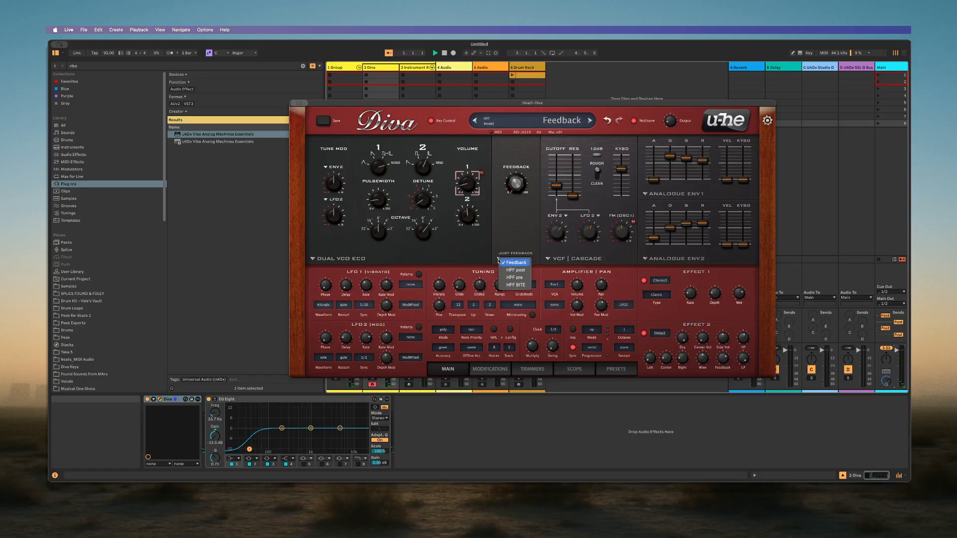
click(516, 277)
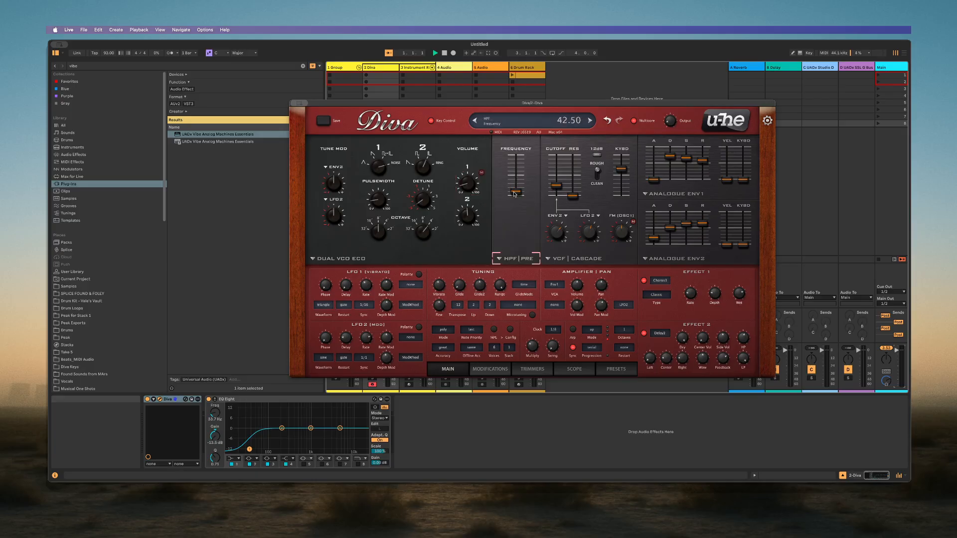
drag(514, 194, 515, 190)
drag(515, 187, 468, 191)
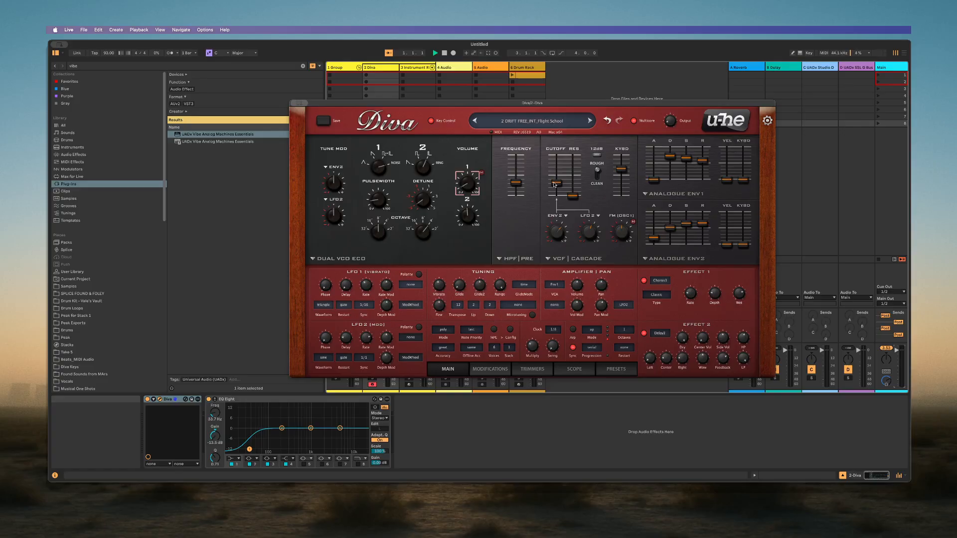
Load the preset 3 DRIFT FREE_LFO_Polyphonic Times 3, compare VCO 1 with and without noise, and set the oscillator mix to 43.50
click(593, 121)
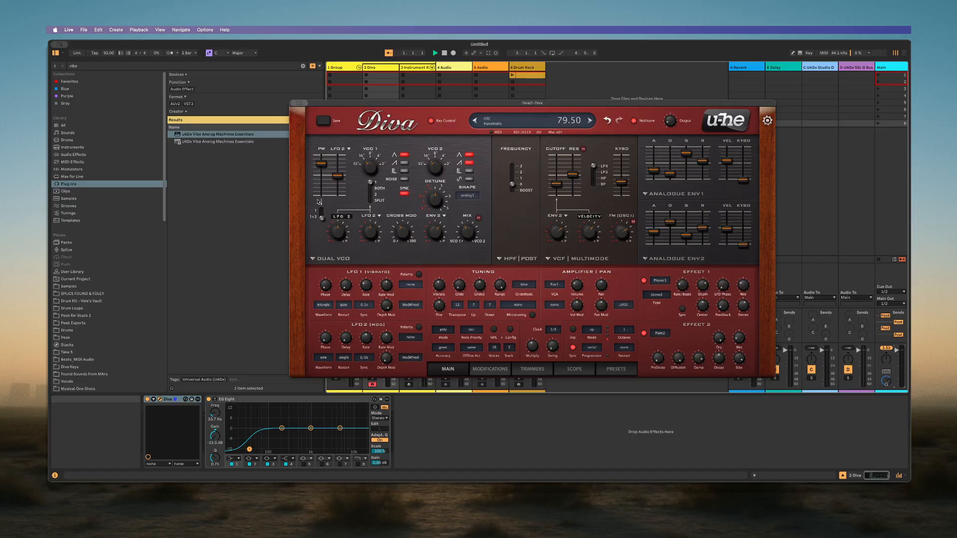
click(405, 179)
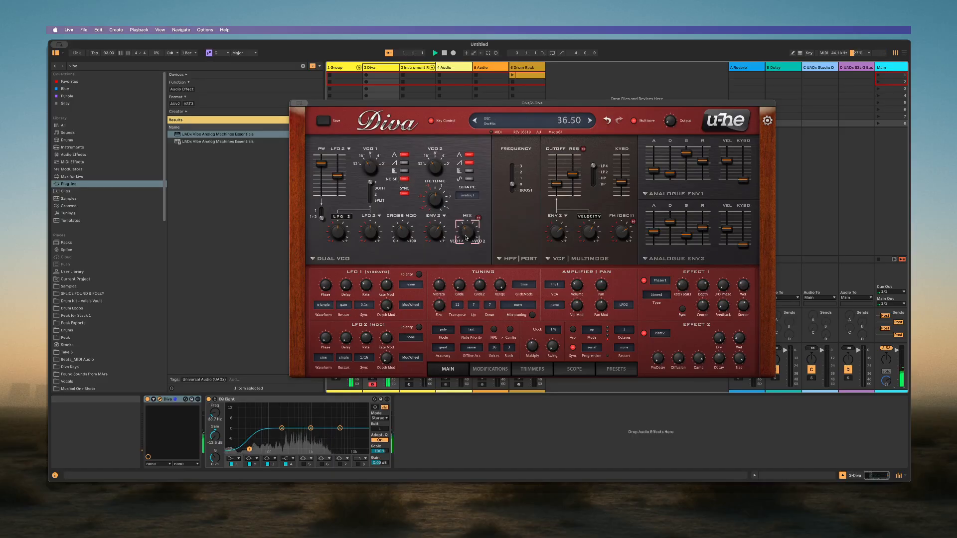
mouse_move(467, 243)
mouse_down()
mouse_move(468, 197)
mouse_move(473, 233)
mouse_up()
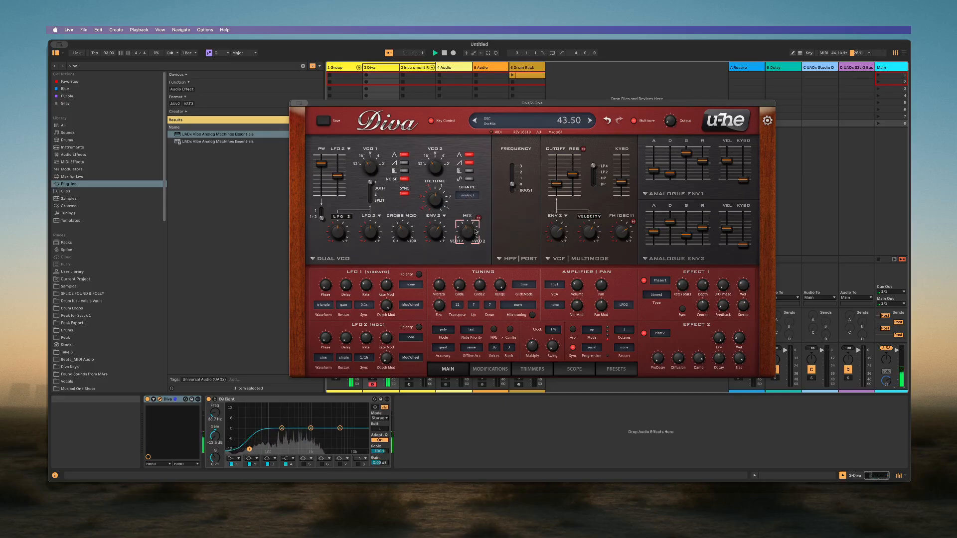
click(403, 181)
click(404, 179)
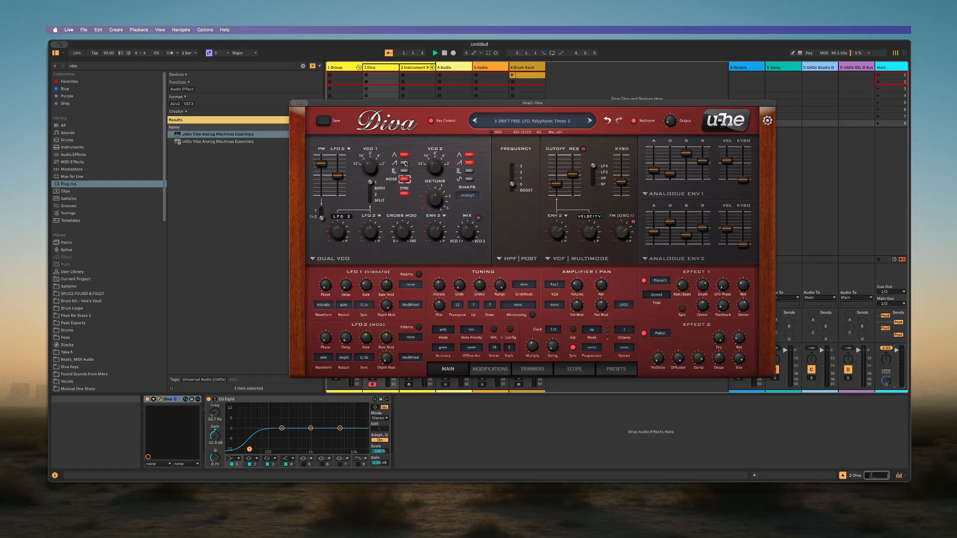
Sweep the oscillator mix between VCO 1 and VCO 2 while toggling VCO 1's other waveforms alongside the noise
drag(464, 235, 463, 213)
drag(466, 232, 466, 176)
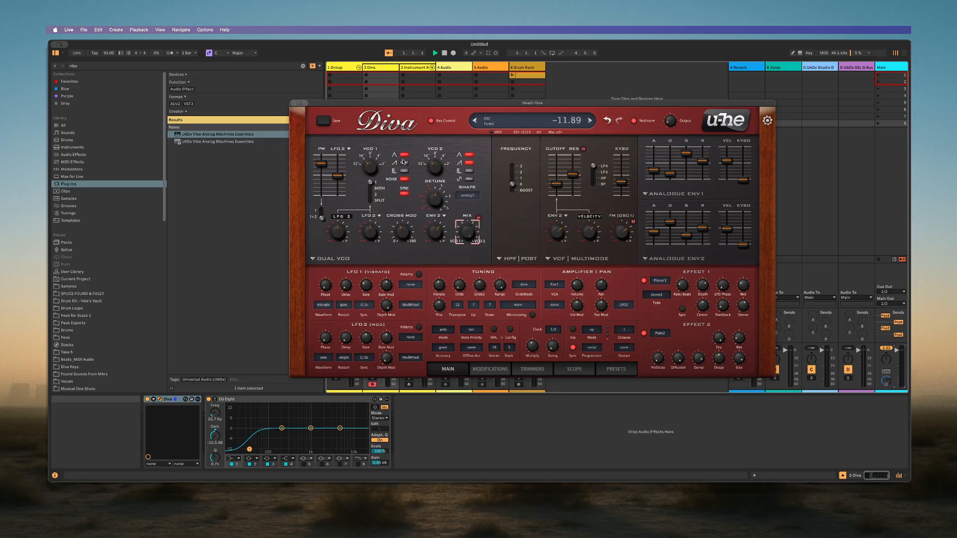
click(405, 171)
drag(468, 231, 463, 270)
click(404, 171)
click(404, 162)
click(403, 155)
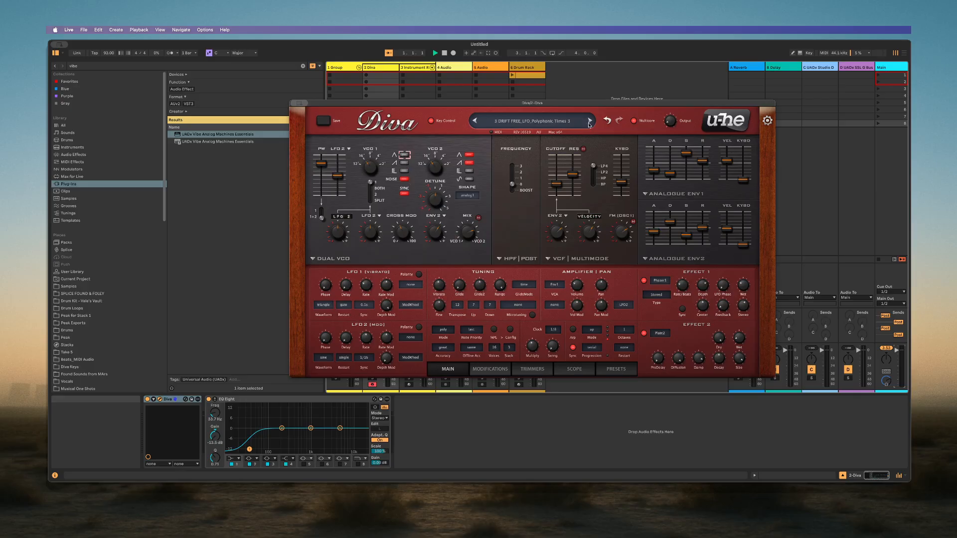
Load the preset 6 DRIFT FREE_KEYS_Revox Dreams 2 from the preset list and show its main synth controls
click(616, 370)
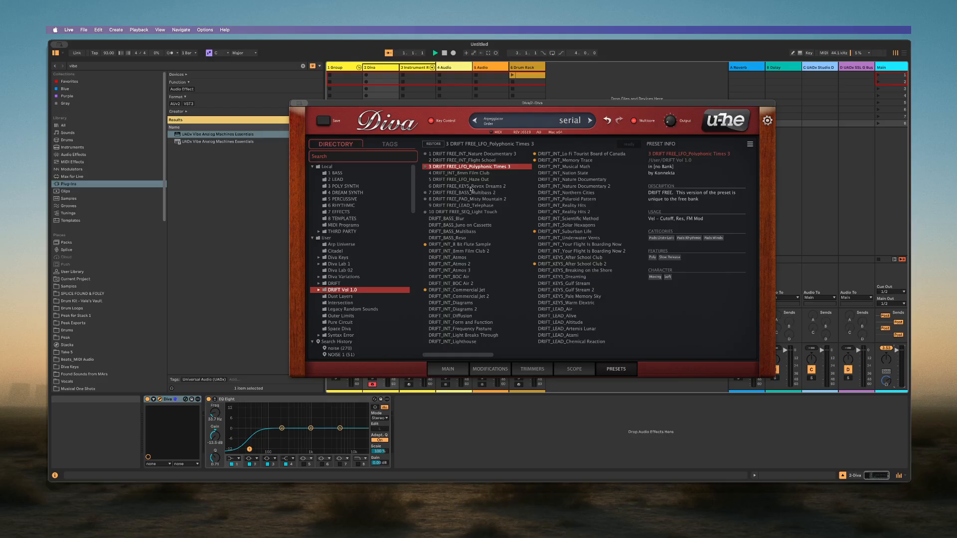
click(461, 187)
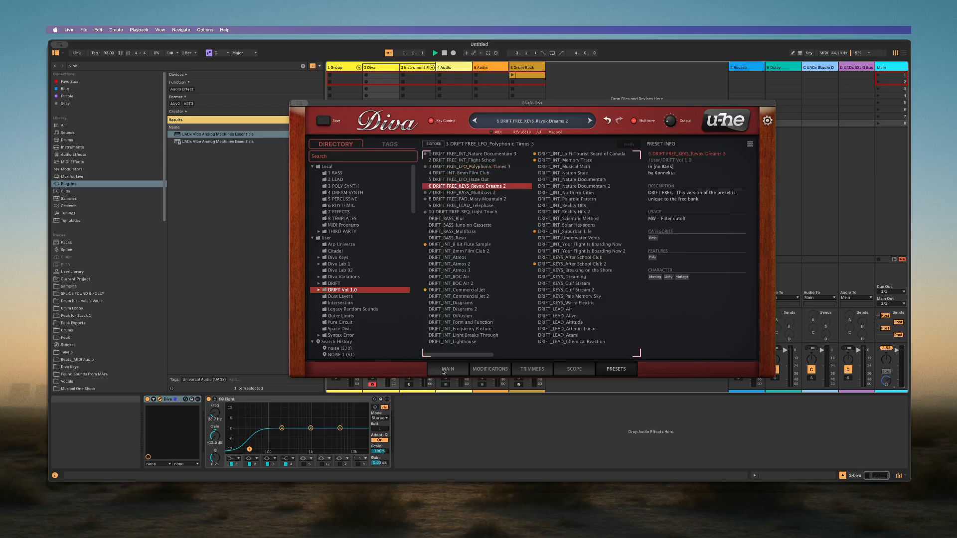
click(445, 369)
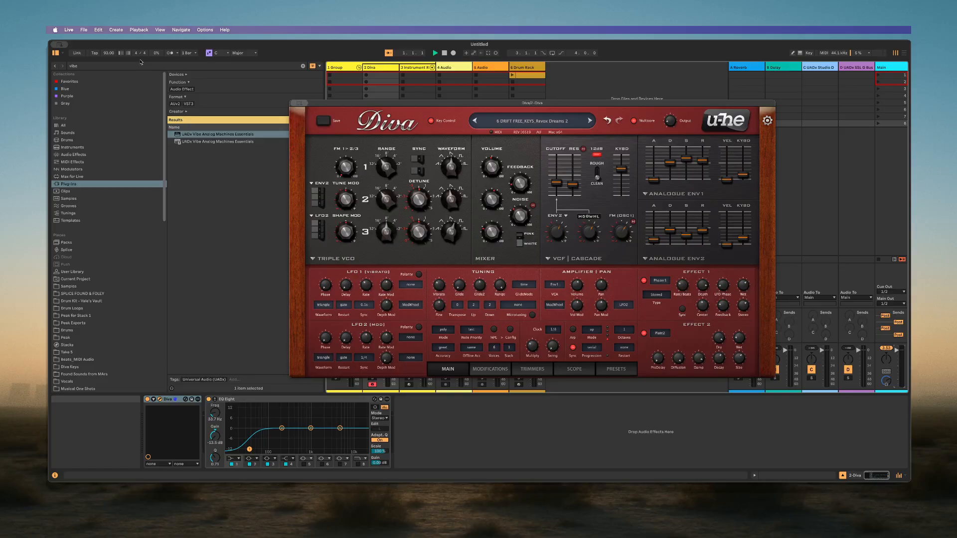
Arm the Instrument Rack track together with the Diva track and bring its Noise 1 synth window into clear view
click(413, 67)
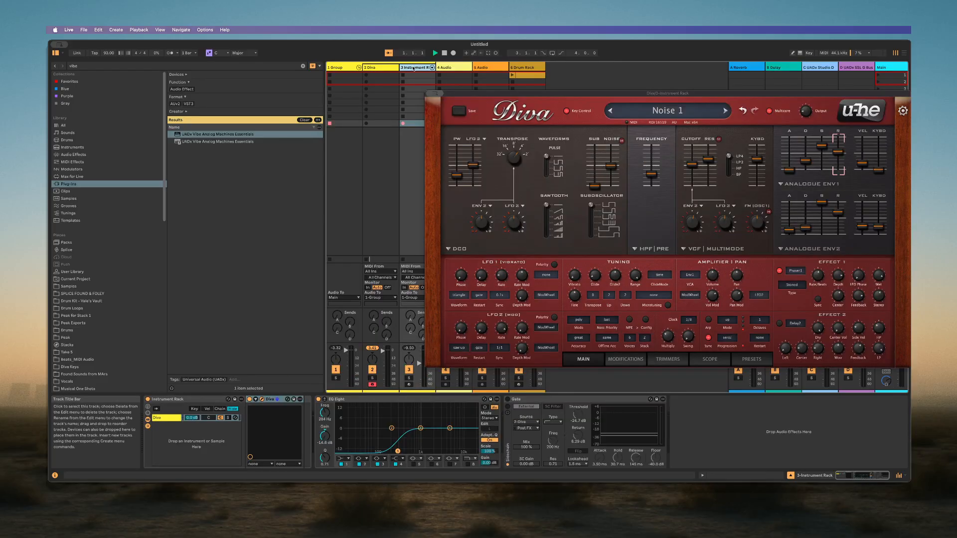
super+click(409, 385)
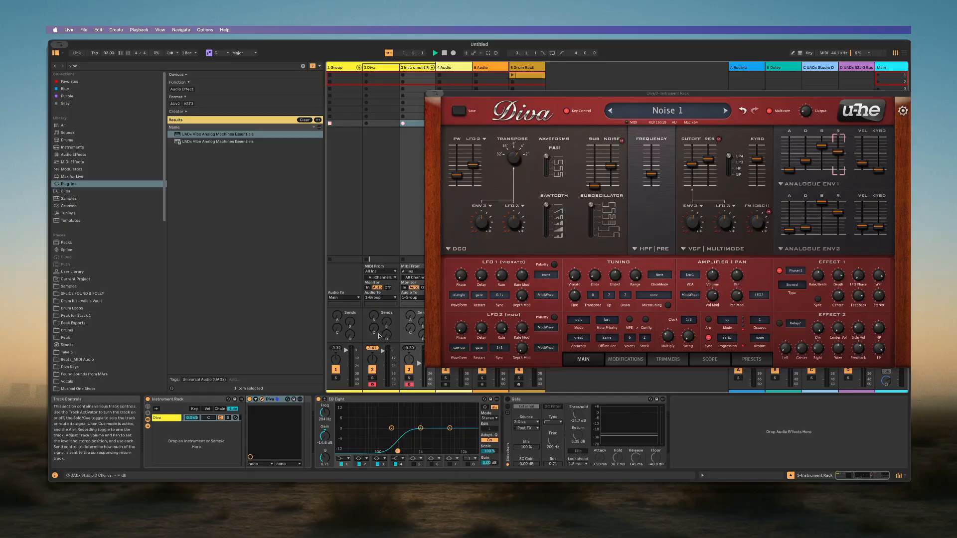
drag(515, 95, 366, 88)
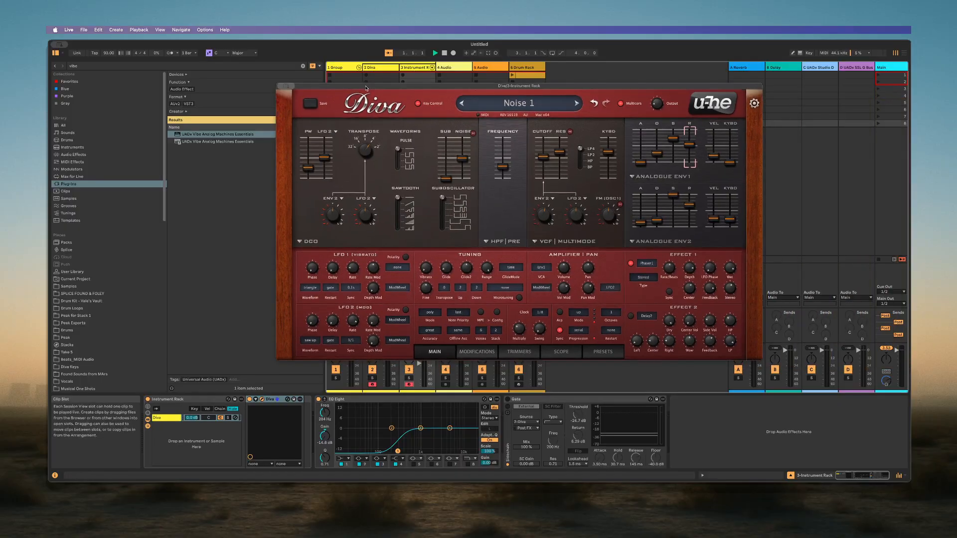
Set the Noise 1 patch's noise level to 63 and adjust its high-pass frequency and filter cutoff
drag(462, 160, 463, 153)
mouse_move(463, 143)
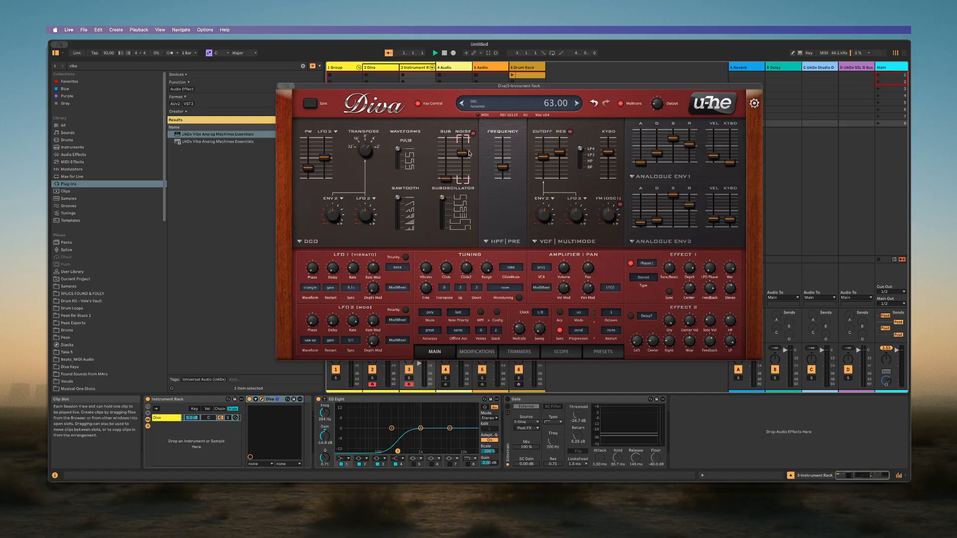
drag(502, 166, 544, 157)
mouse_move(550, 165)
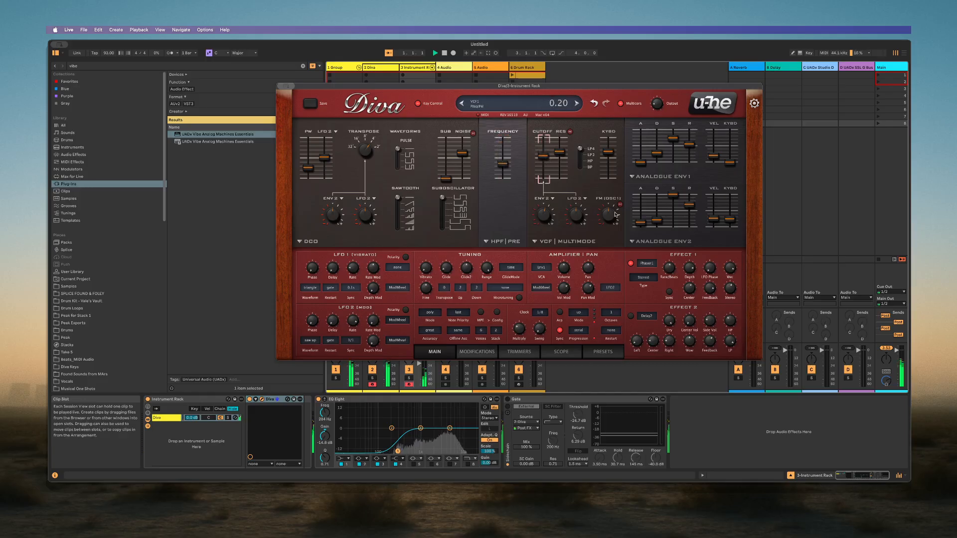
Adjust the release of envelope 1 and the LFO 2 modulation depth of the filter cutoff in the noise patch
mouse_move(690, 145)
mouse_down()
mouse_move(691, 163)
mouse_move(690, 154)
mouse_up()
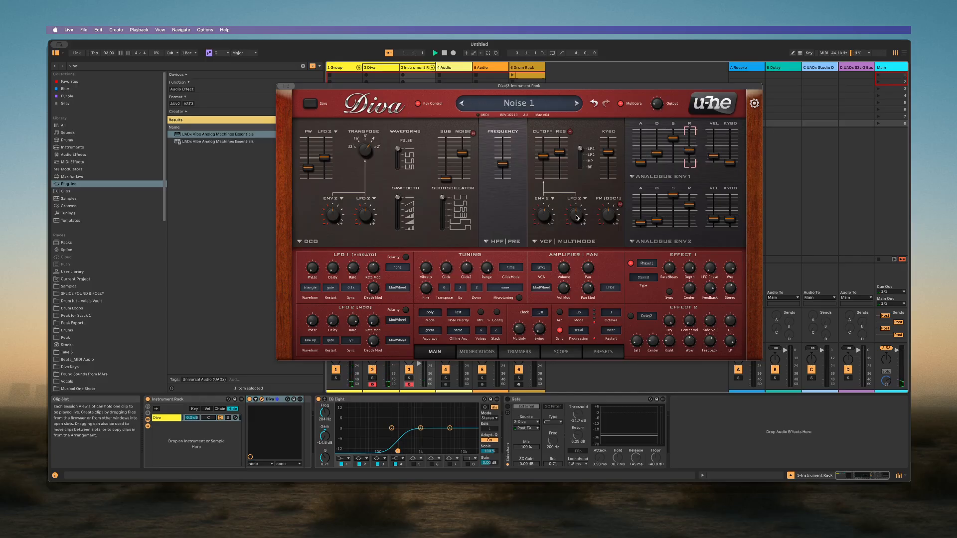
drag(577, 218, 576, 214)
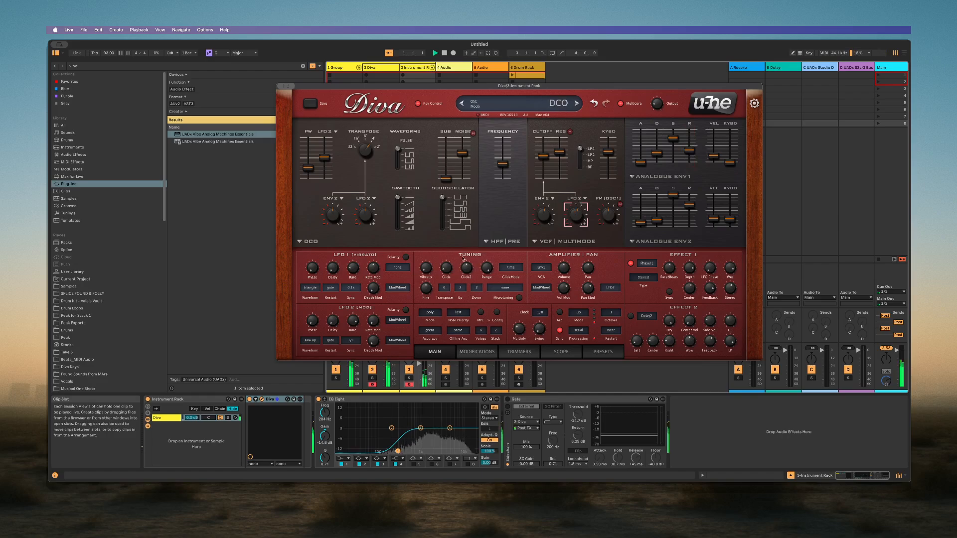
Adjust the LFO 2 section and filter FM amount in the noise patch and switch its oscillator model to Digital
drag(356, 326, 356, 323)
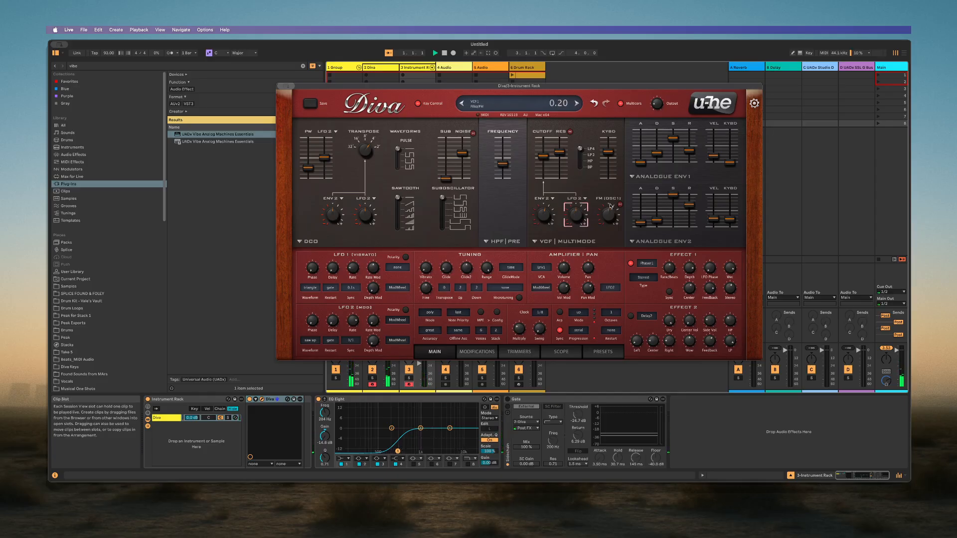
drag(610, 217, 609, 233)
click(313, 243)
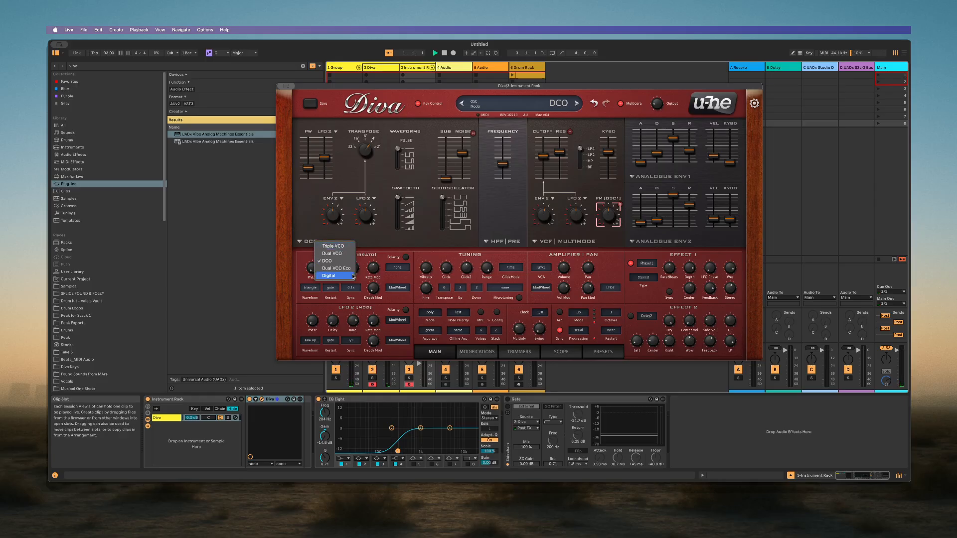
click(353, 275)
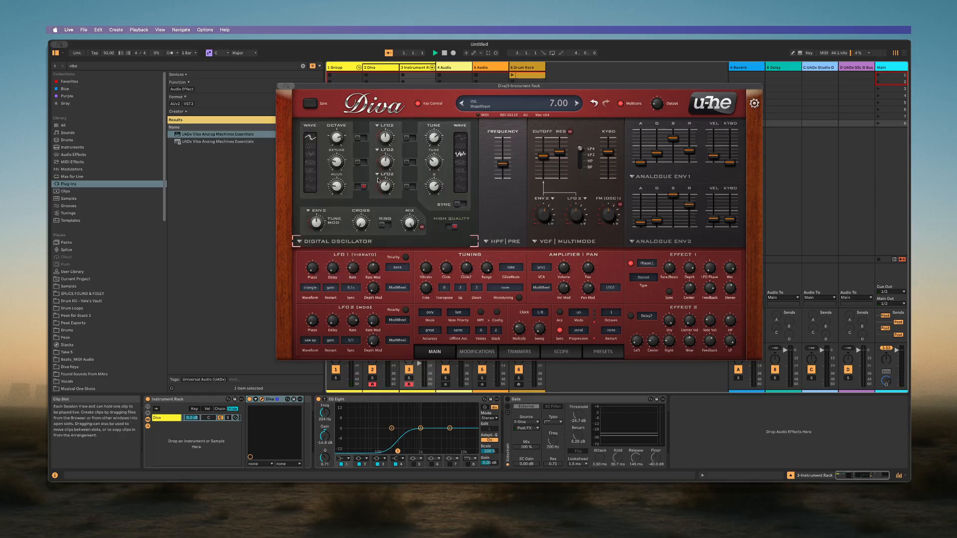
Shape the digital noise by adjusting the oscillator mix and tune, the envelope 1 release and the filter cutoff
drag(410, 223, 418, 175)
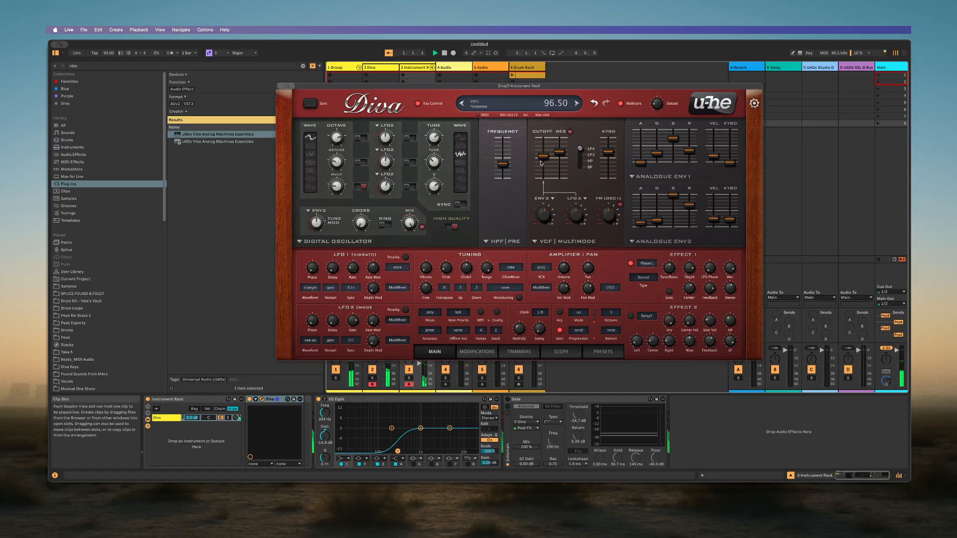
drag(690, 151, 689, 145)
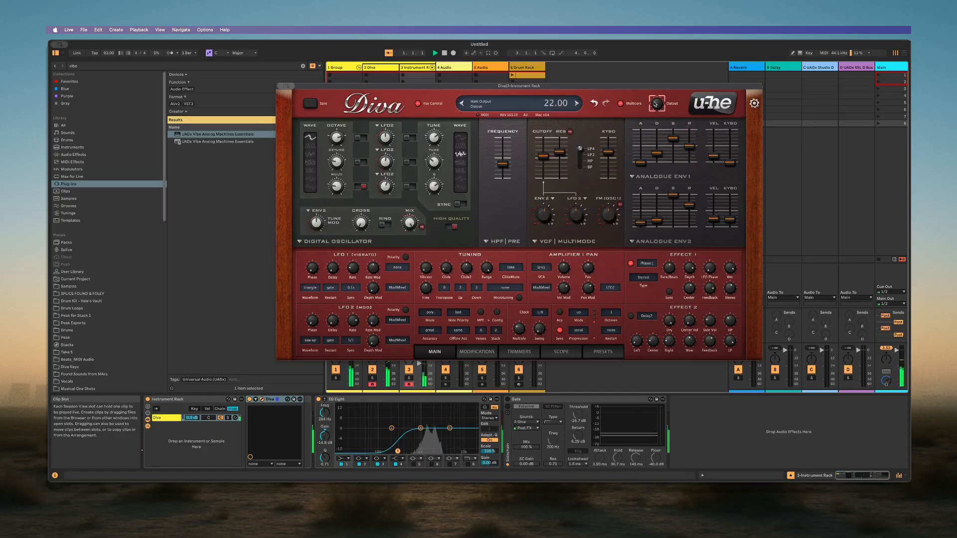
drag(547, 165, 546, 158)
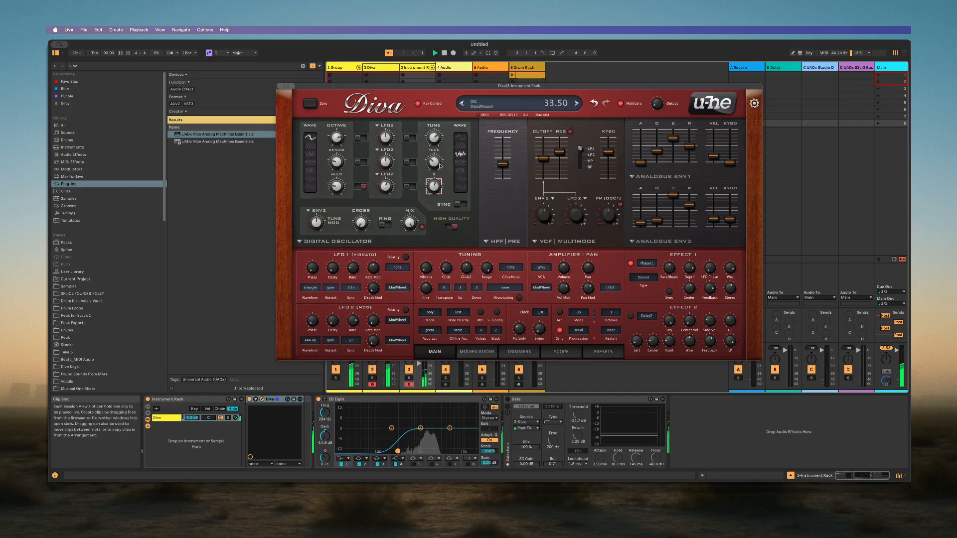
drag(435, 144, 442, 166)
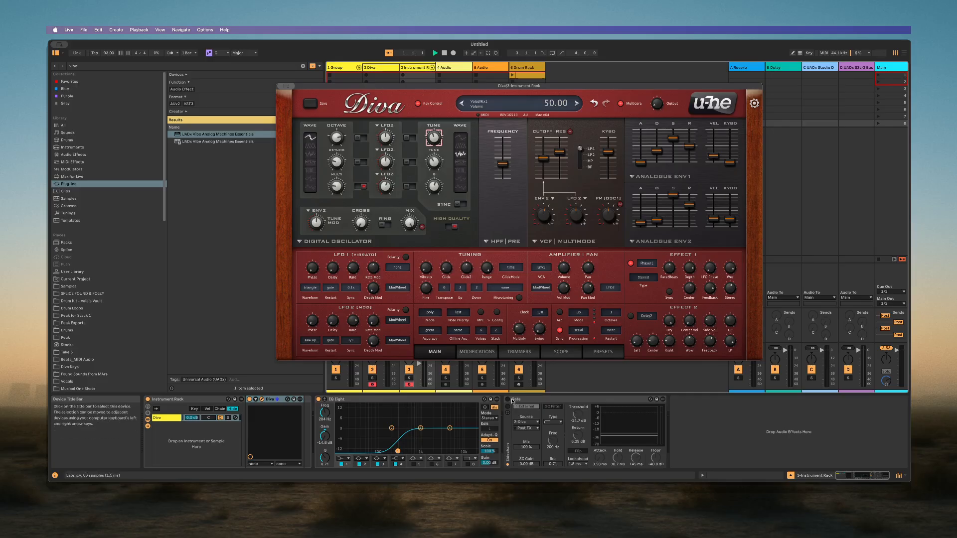
Set 2-Diva as the sidechain source of the noise track's Gate and adjust the Gate's threshold
click(524, 423)
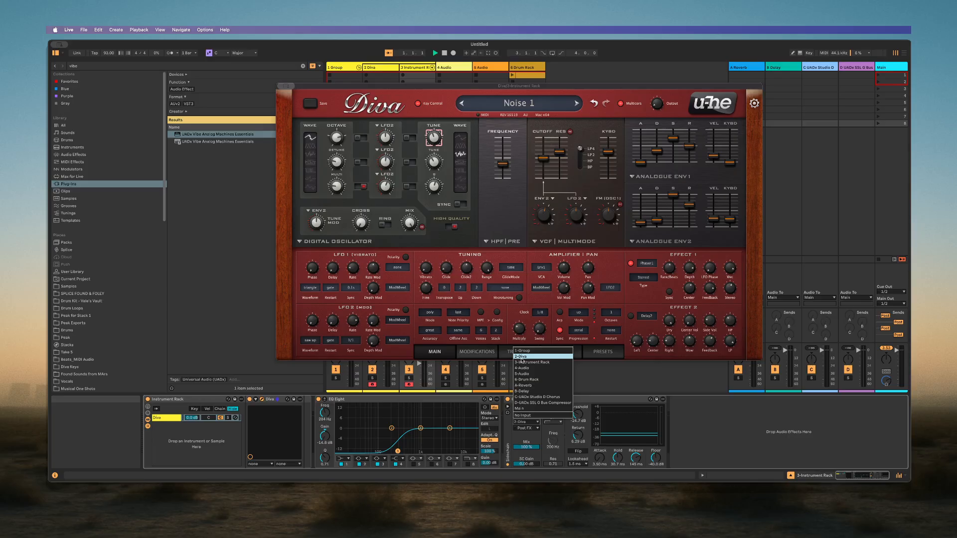
click(521, 357)
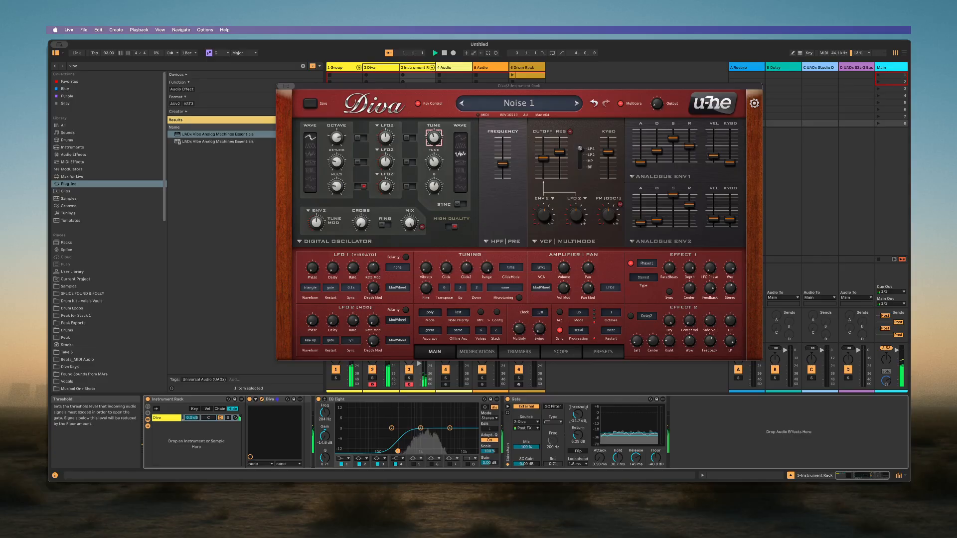
drag(578, 417, 577, 413)
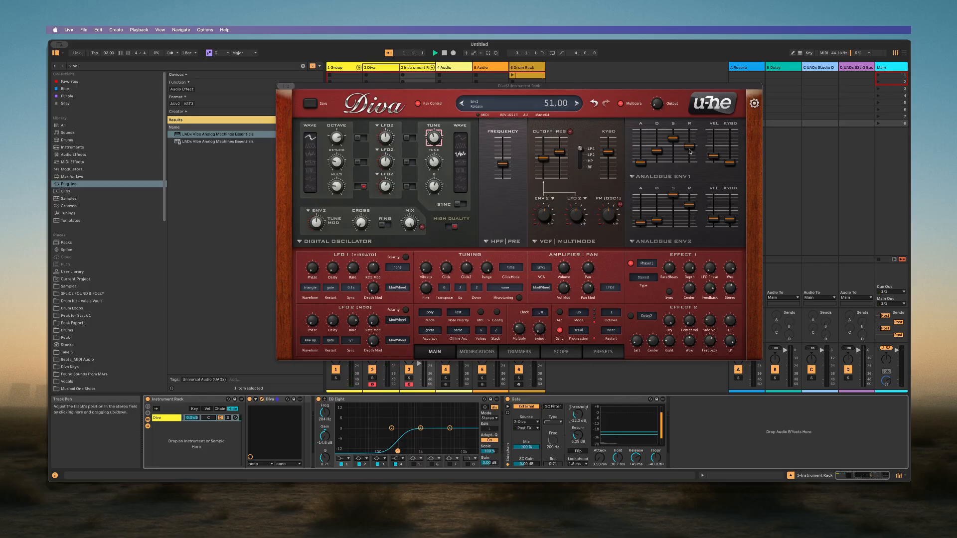
Adjust the release of envelope 1 in the noise patch and bypass the Gate
drag(690, 148, 691, 154)
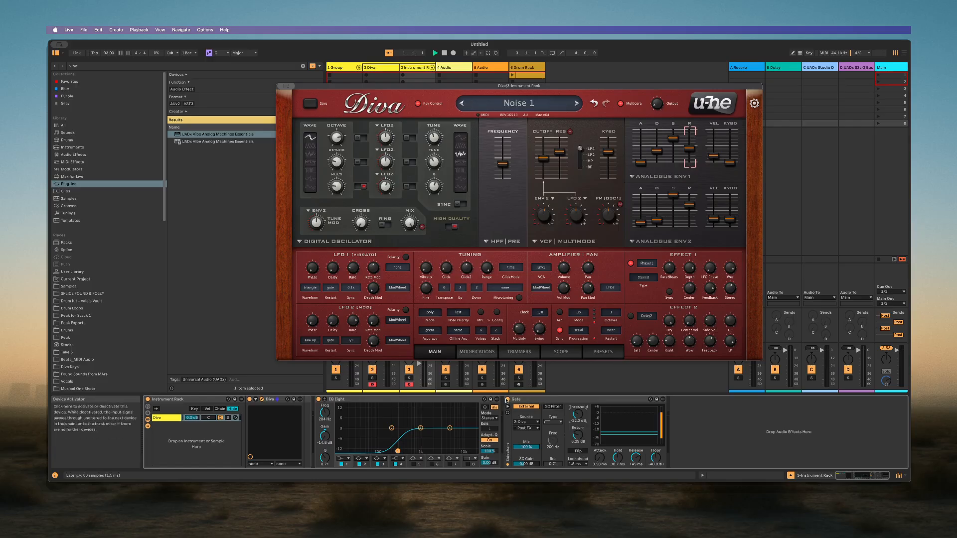
click(507, 400)
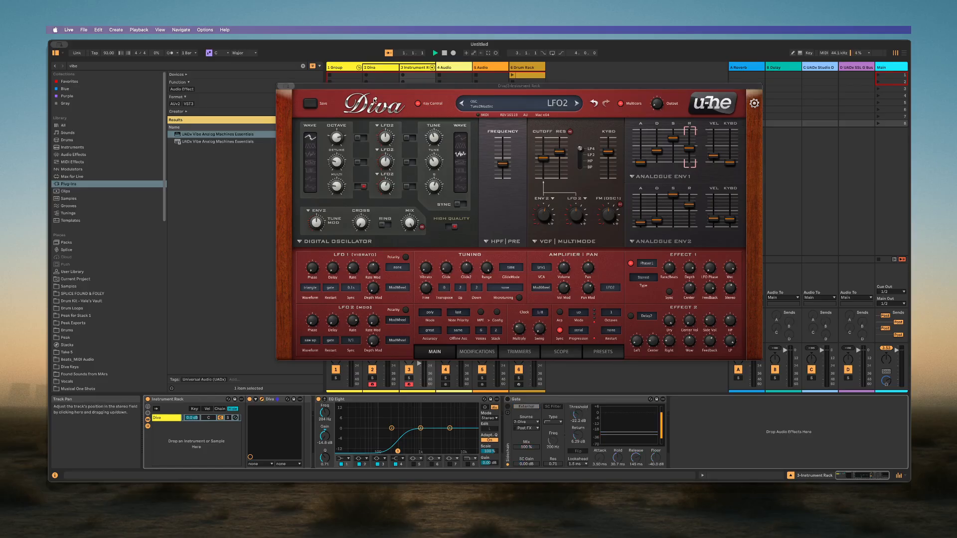
Activate the UADx Vibe Analog Machines plug-in on the group track, choose the thicken machine and adjust its drive
click(349, 67)
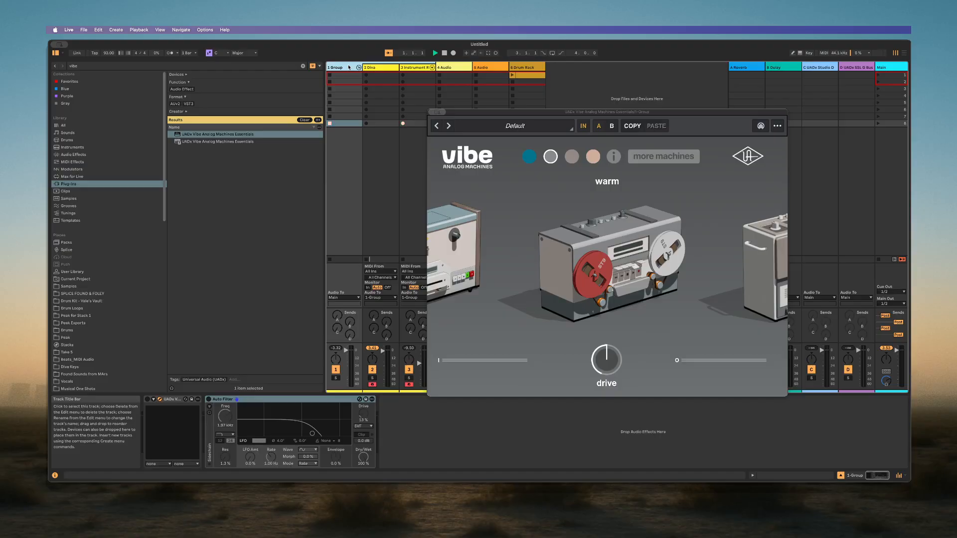
click(367, 68)
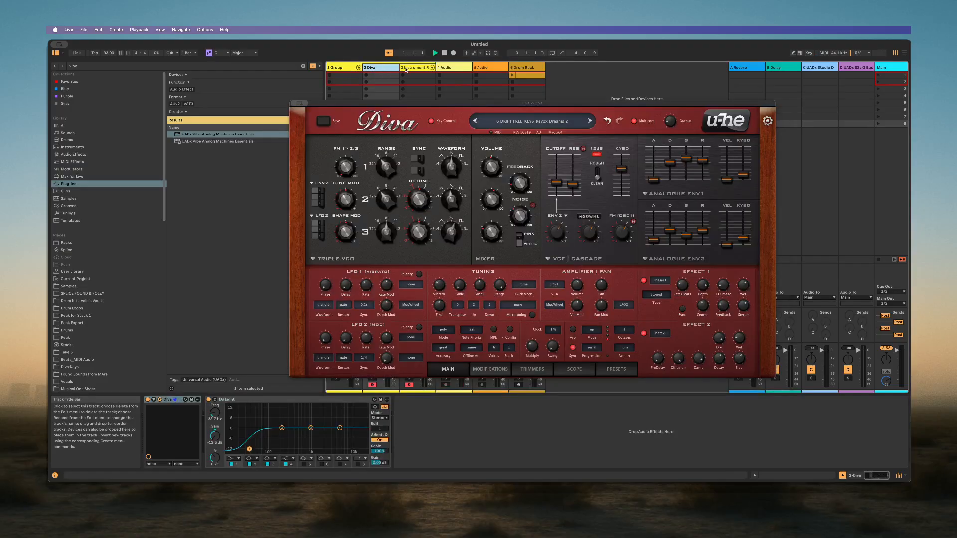
click(338, 68)
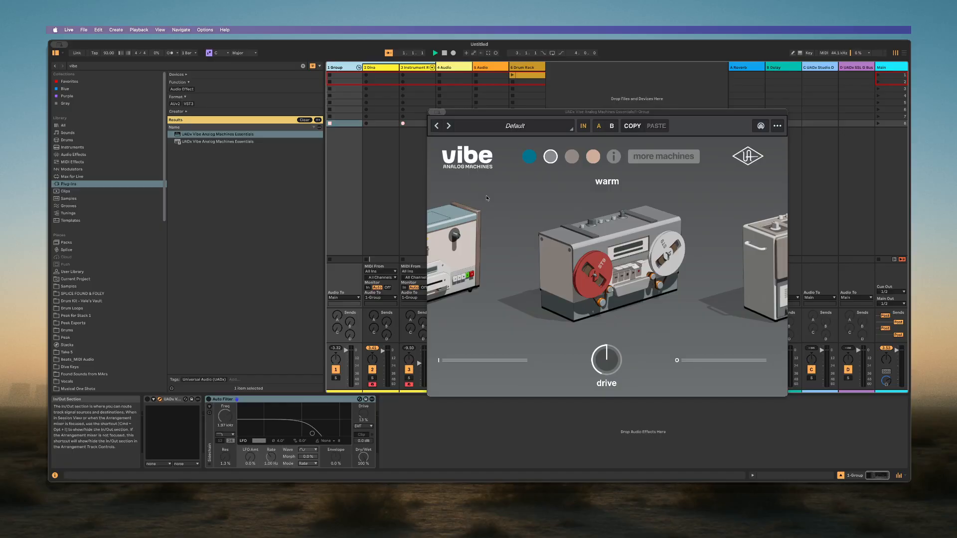
drag(493, 113, 405, 111)
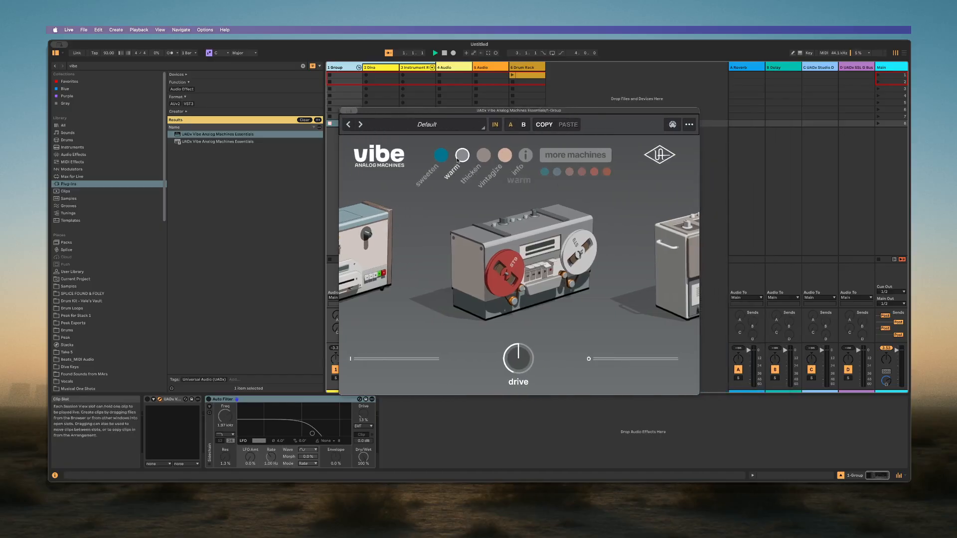
click(147, 400)
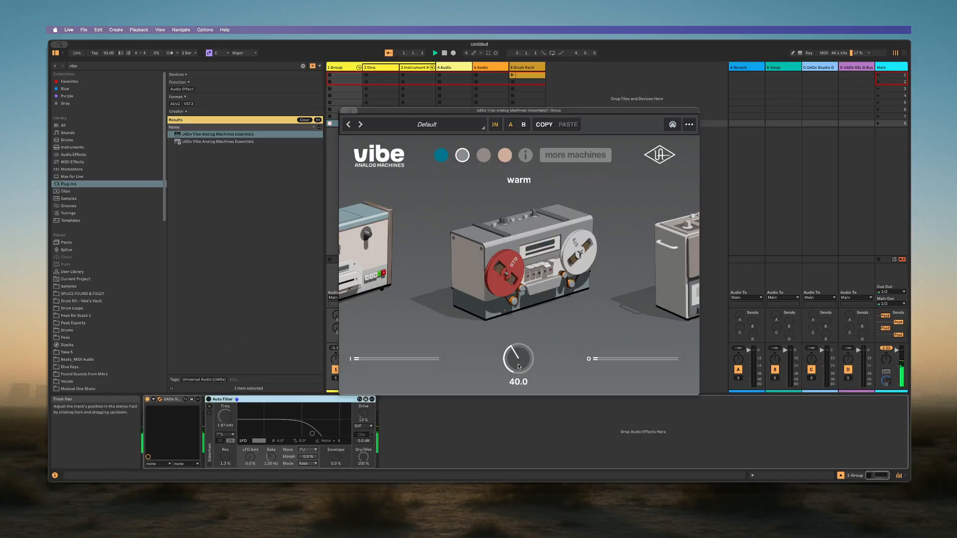
click(484, 155)
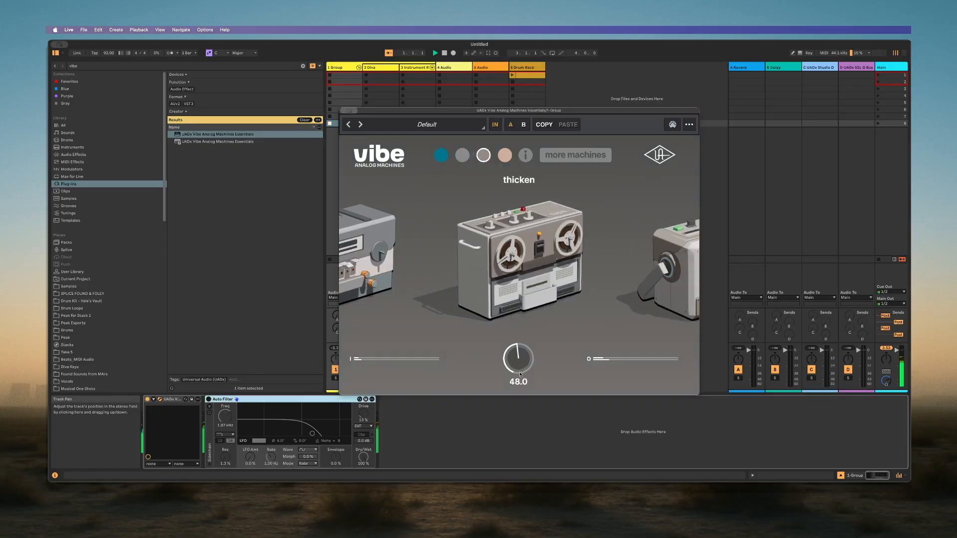
drag(518, 358, 514, 373)
Uncover the mixer behind the tape plug-in window and lower the Diva track's volume slightly
drag(385, 111, 514, 115)
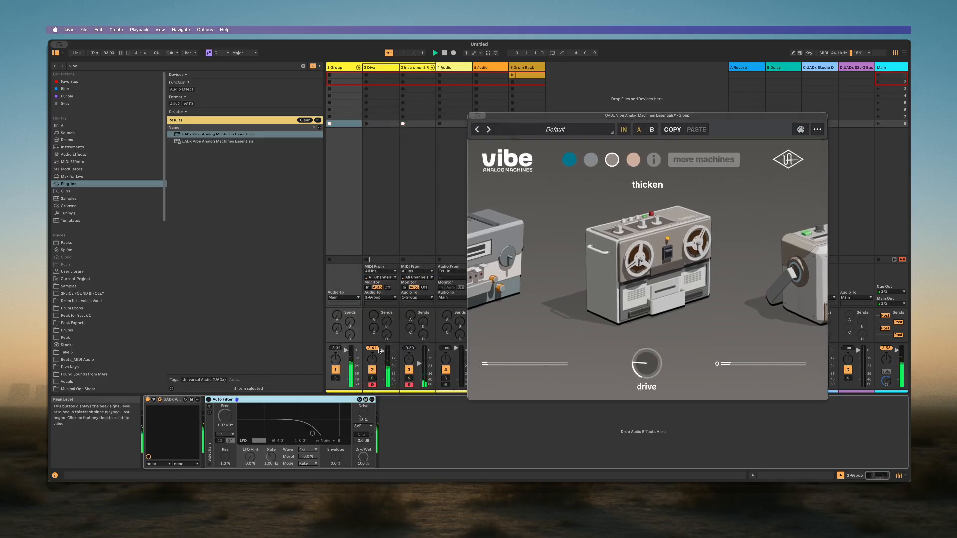
drag(383, 351, 383, 355)
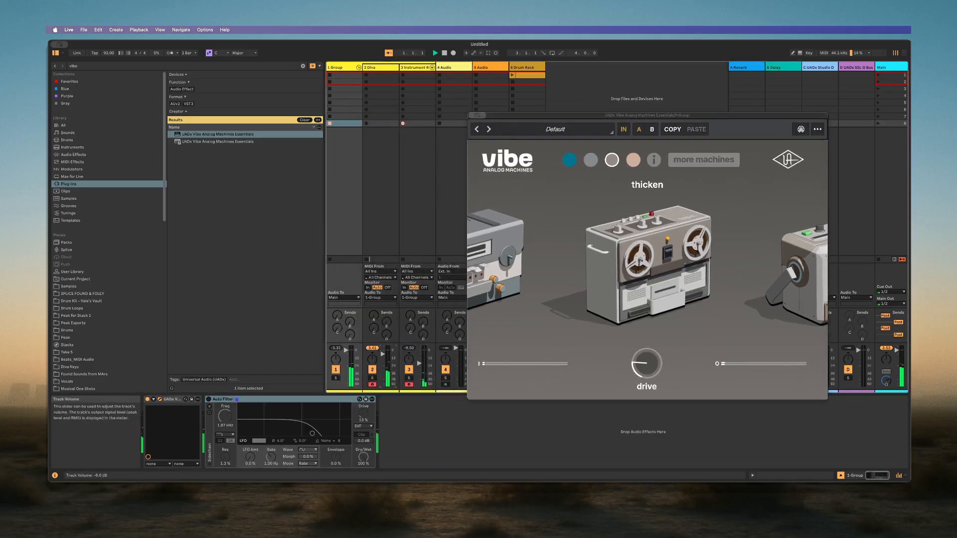
Enable the group track's Auto Filter, raise its low-pass frequency to 3.37 kHz and bypass it again
click(209, 399)
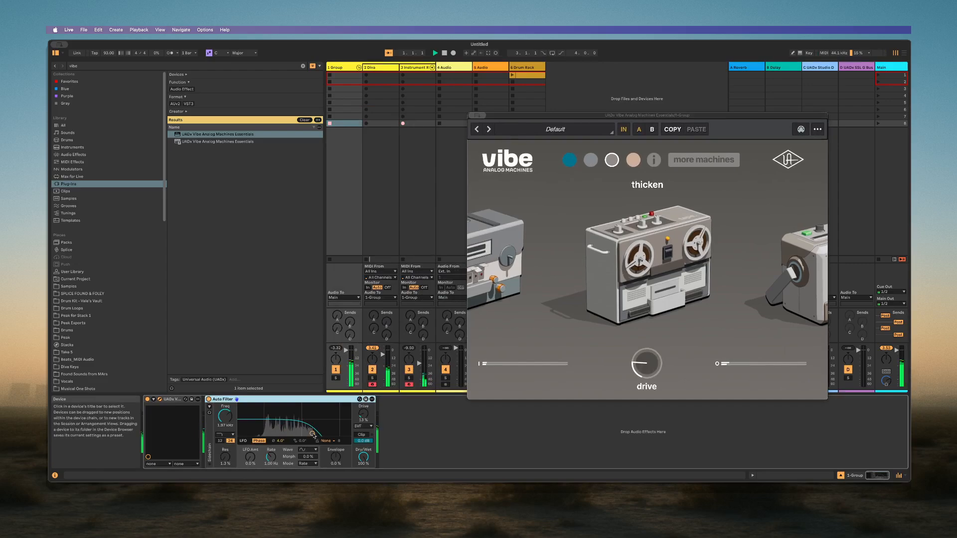
drag(312, 434, 321, 431)
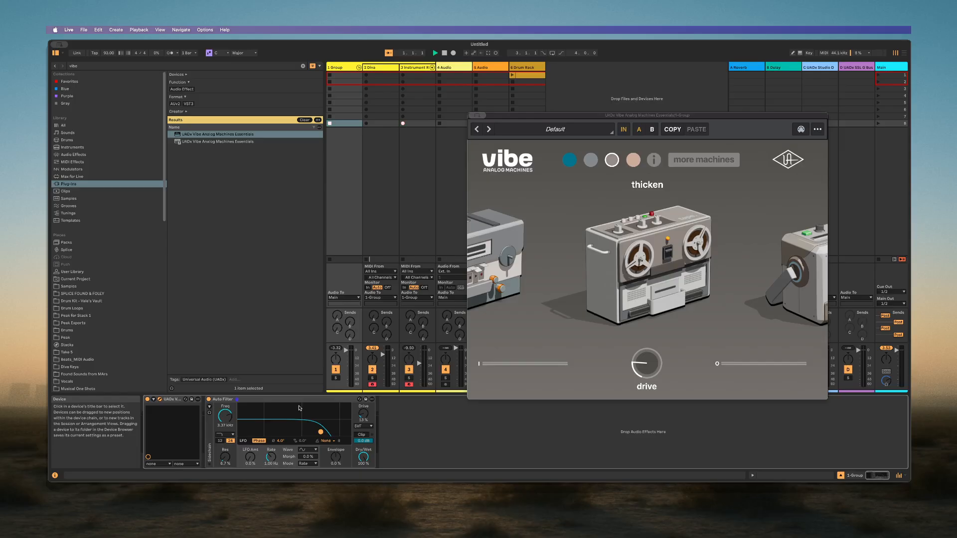
click(208, 399)
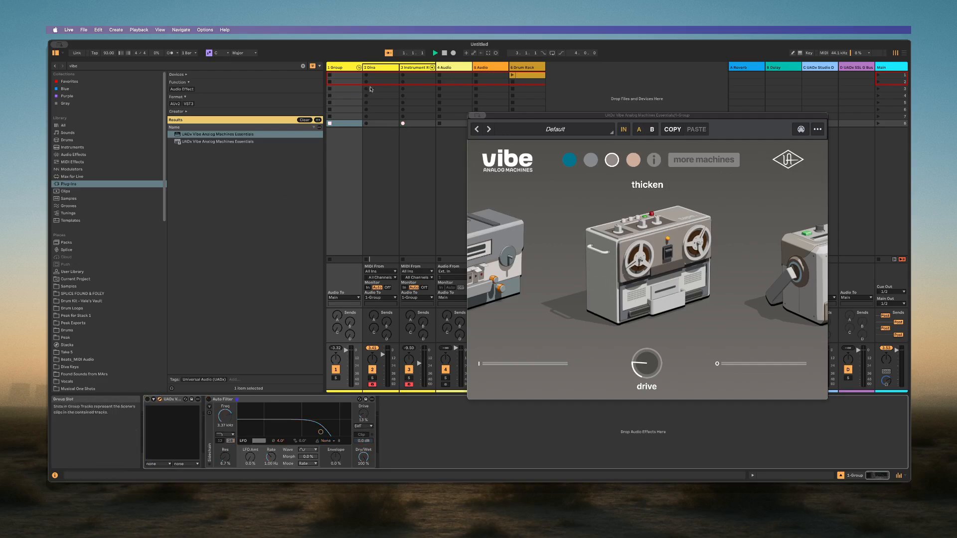
Load the preset 7 DRIFT FREE_BASS_Multibass 2 on the Diva track and disarm the Instrument Rack track
click(379, 69)
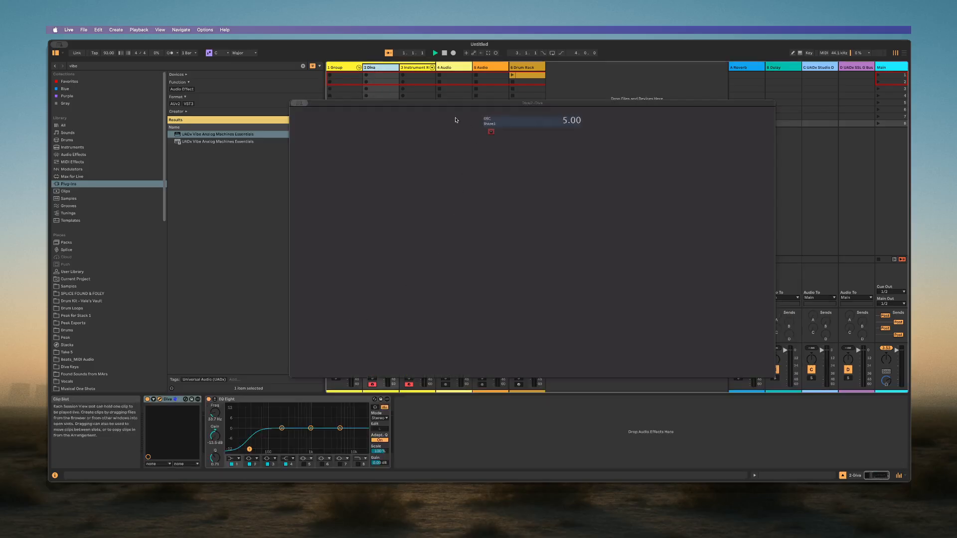
click(590, 121)
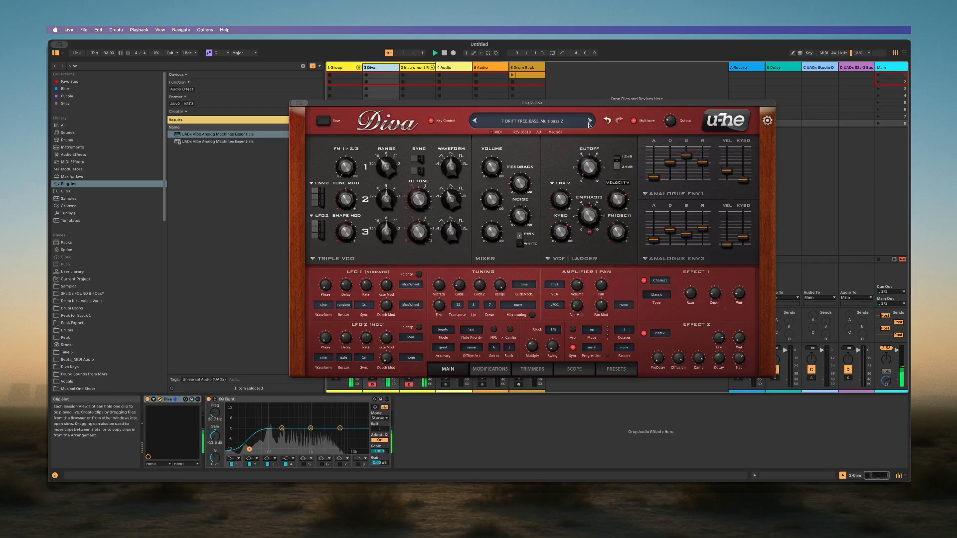
drag(367, 102, 534, 137)
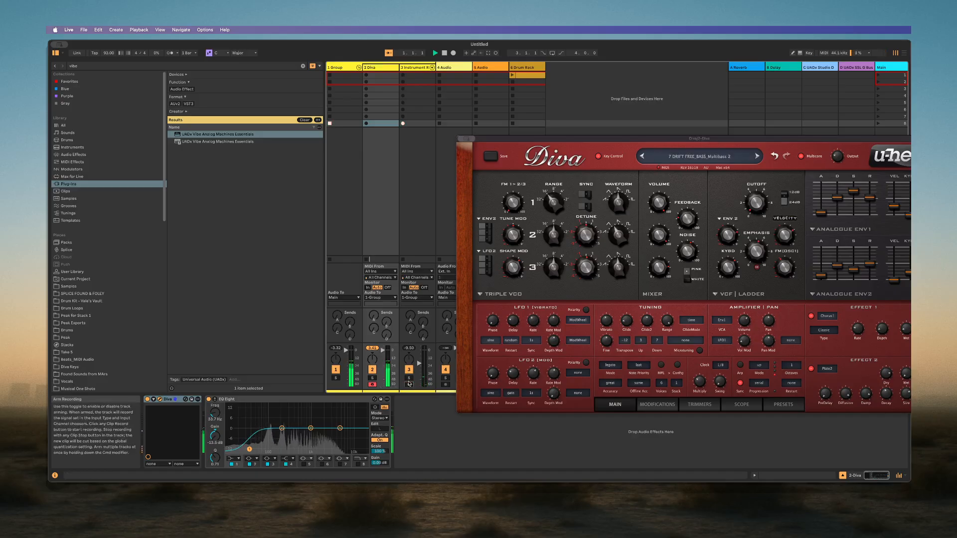
Adjust the bass preset's noise level and filter cutoff while comparing the pink and white noise types
mouse_move(697, 264)
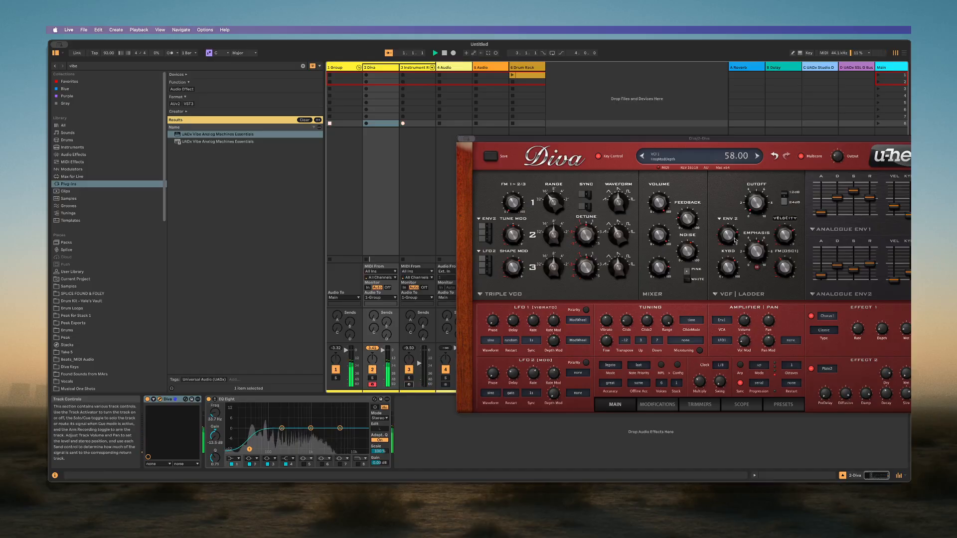
mouse_move(621, 260)
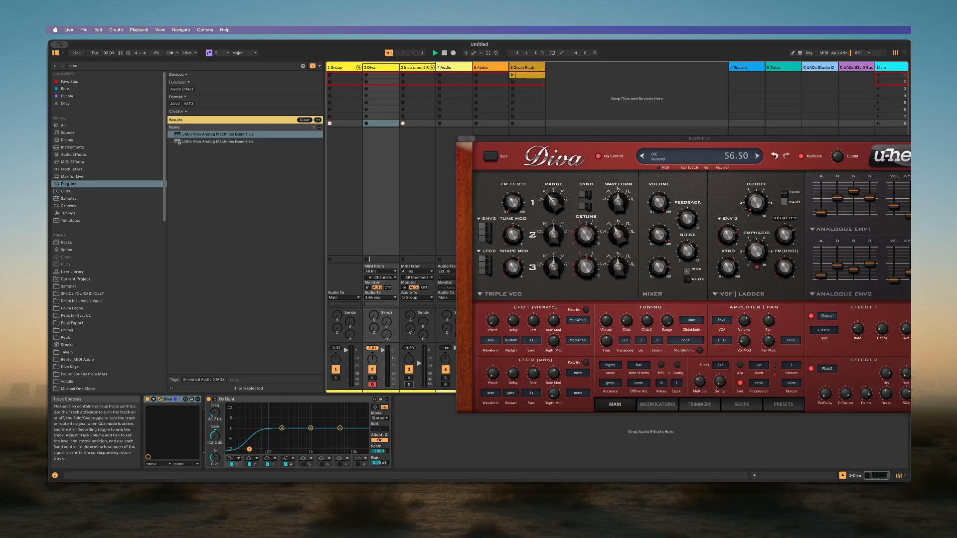
mouse_move(687, 252)
mouse_down()
mouse_move(689, 306)
mouse_move(686, 252)
mouse_move(672, 249)
mouse_up()
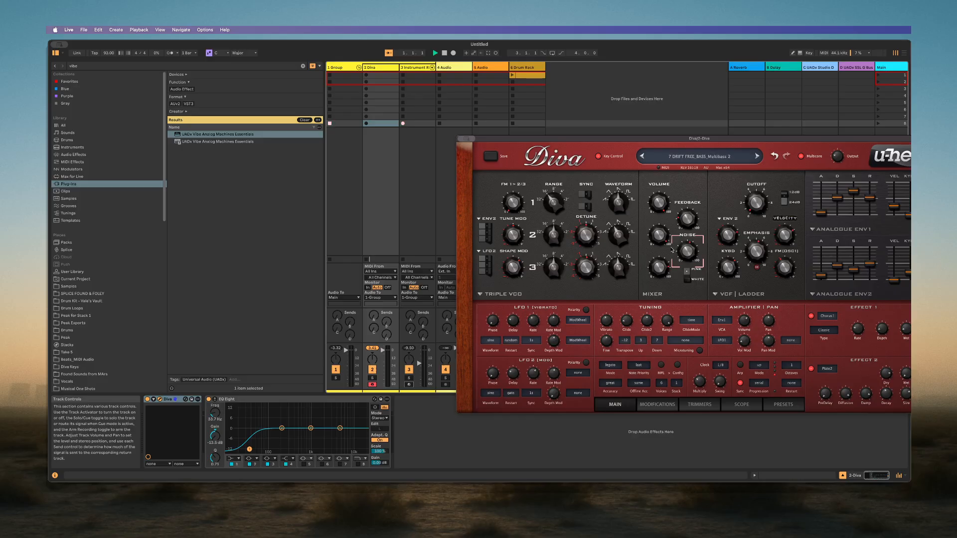
click(687, 273)
drag(746, 202, 751, 163)
drag(687, 251, 696, 228)
click(689, 280)
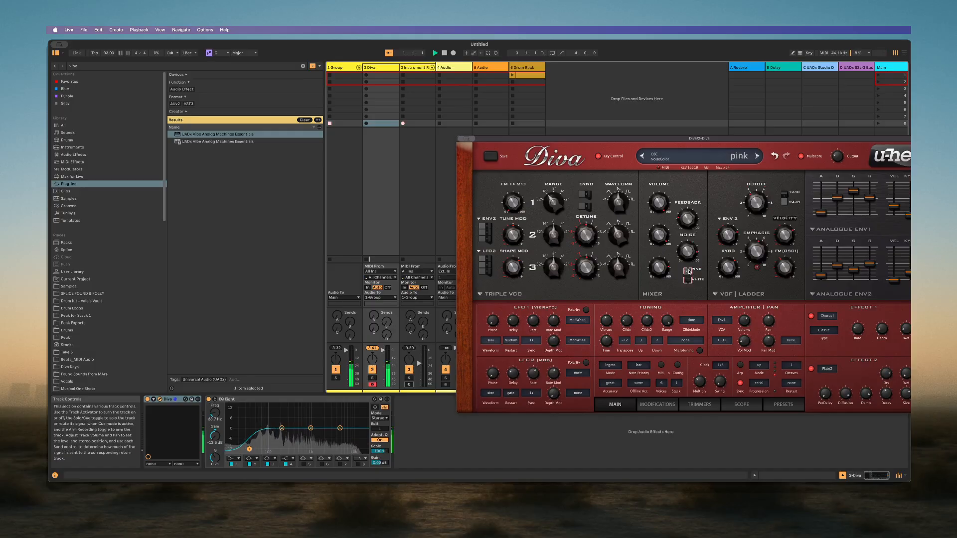
drag(757, 202, 756, 210)
drag(688, 251, 689, 266)
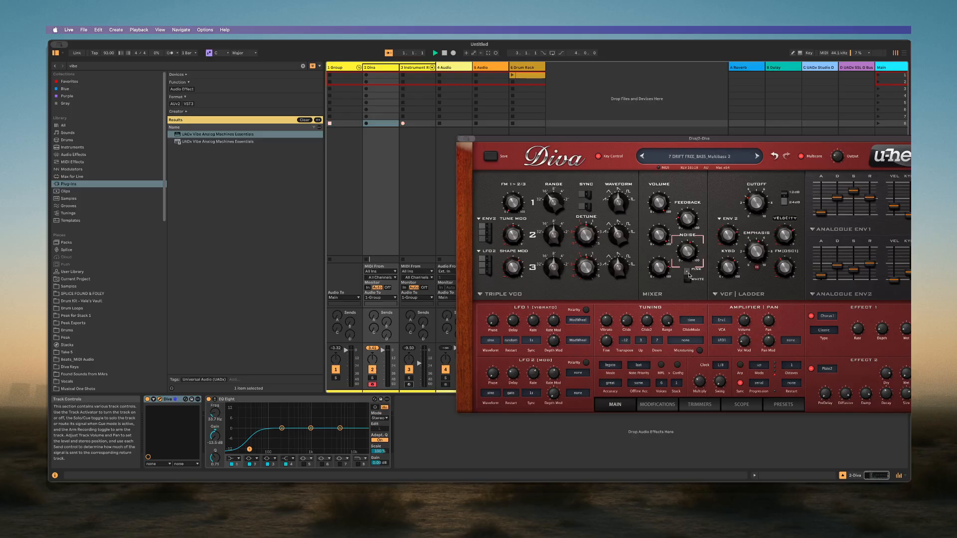
Load the preset 10 DRIFT FREE_SEQ_Light Touch, set its filter cutoff to 62 and lower its noise level to the minimum
click(687, 156)
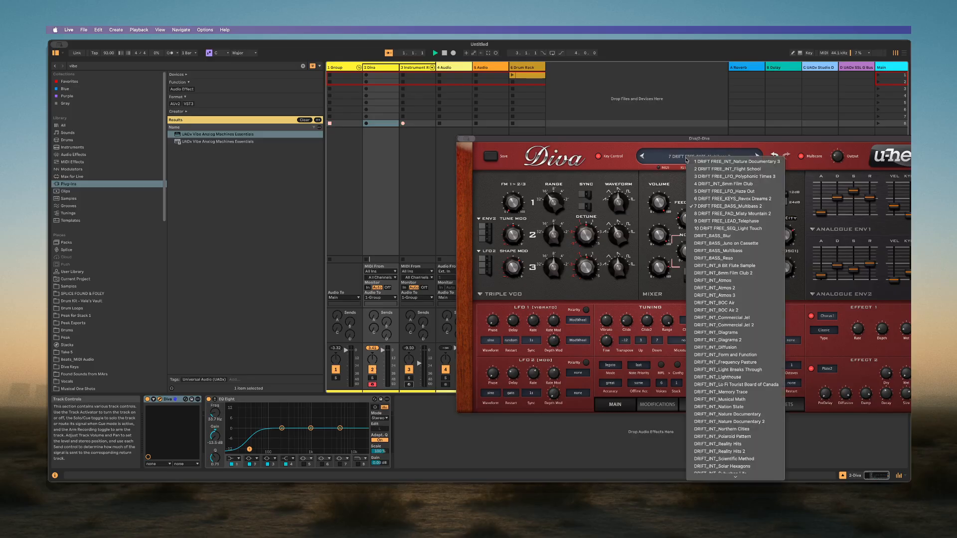
click(710, 229)
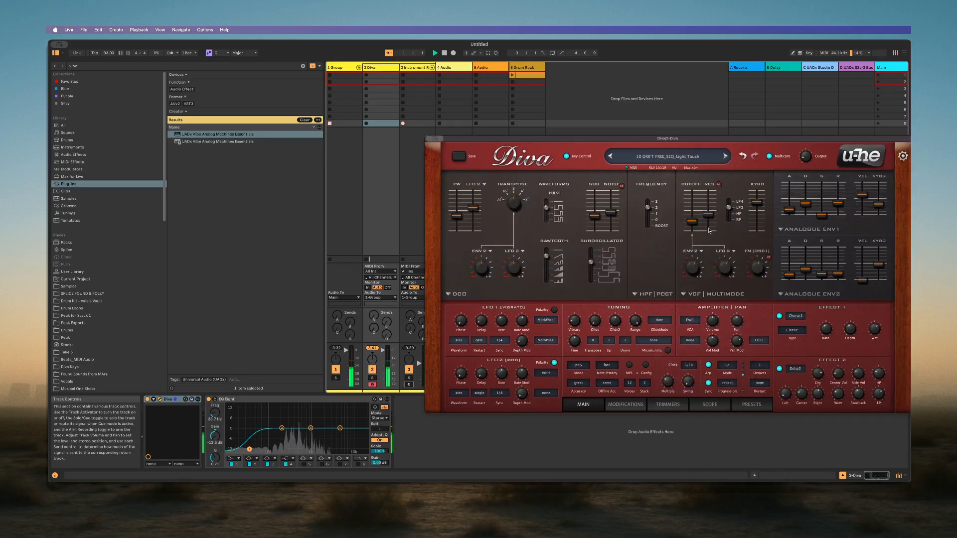
drag(691, 223, 691, 224)
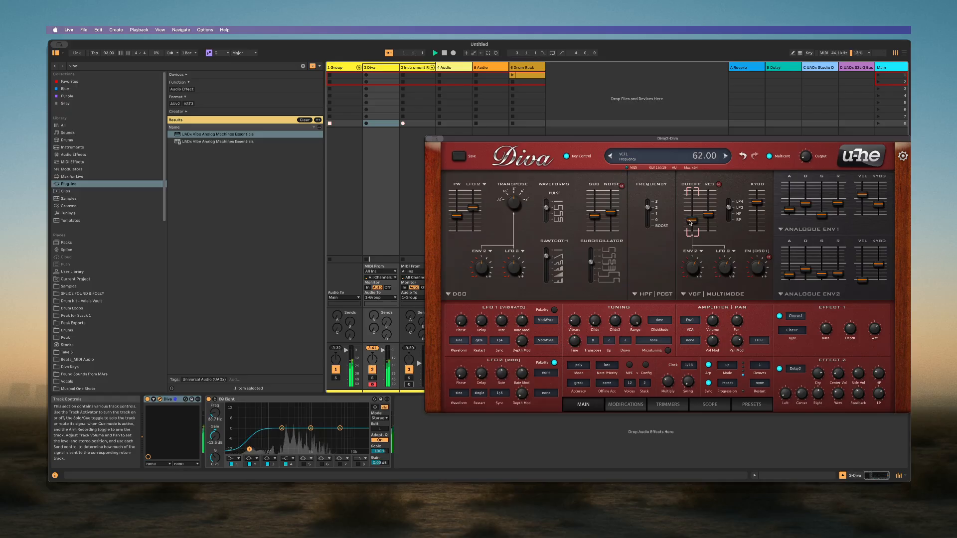
drag(609, 210, 607, 255)
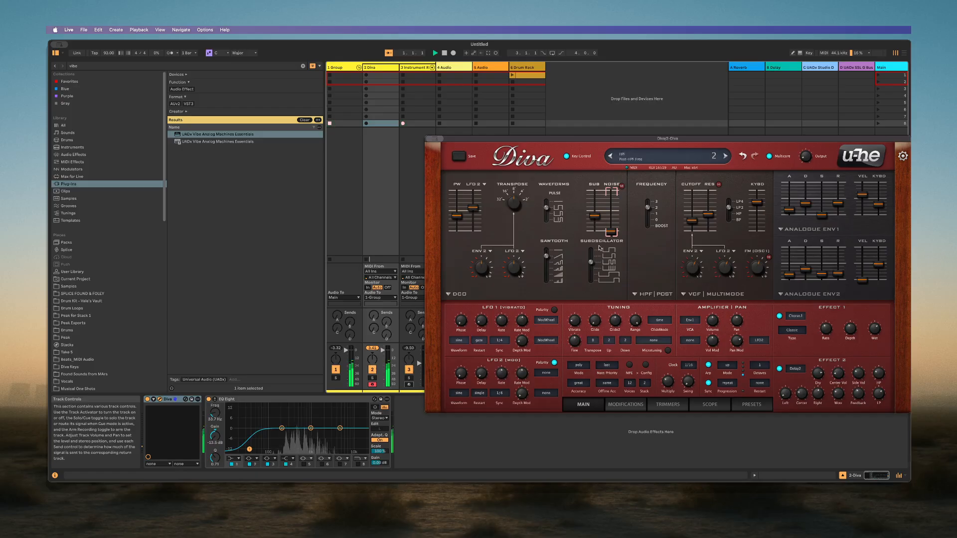
Raise the noise level of the Light Touch preset to about mid-range and lower its filter cutoff slightly
drag(611, 232, 605, 196)
mouse_move(695, 220)
mouse_down()
mouse_move(689, 204)
mouse_move(687, 225)
mouse_up()
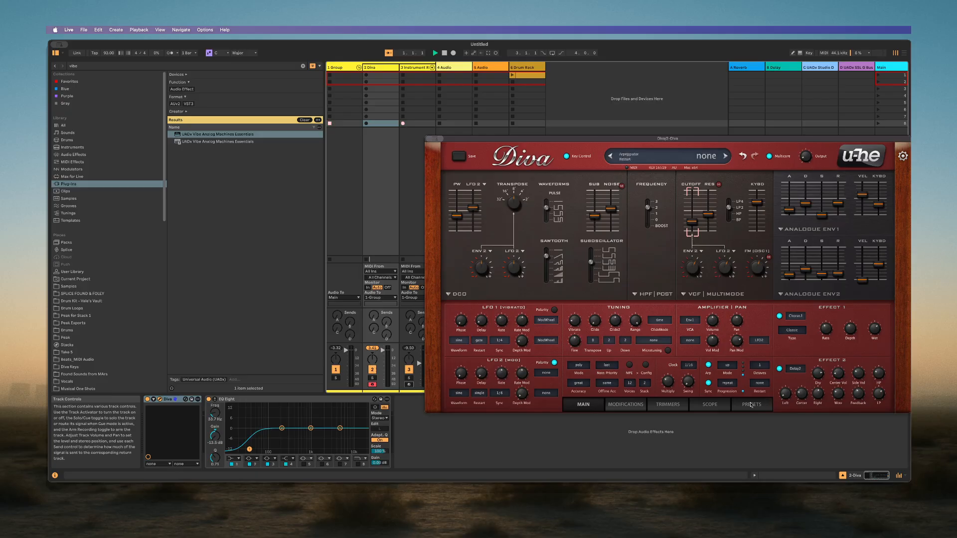
Open Diva's preset browser and audition the presets DRIFT_INT_Polaroid Pattern and DRIFT_KEYS_Breaking on the Shore
click(648, 157)
drag(613, 138, 480, 110)
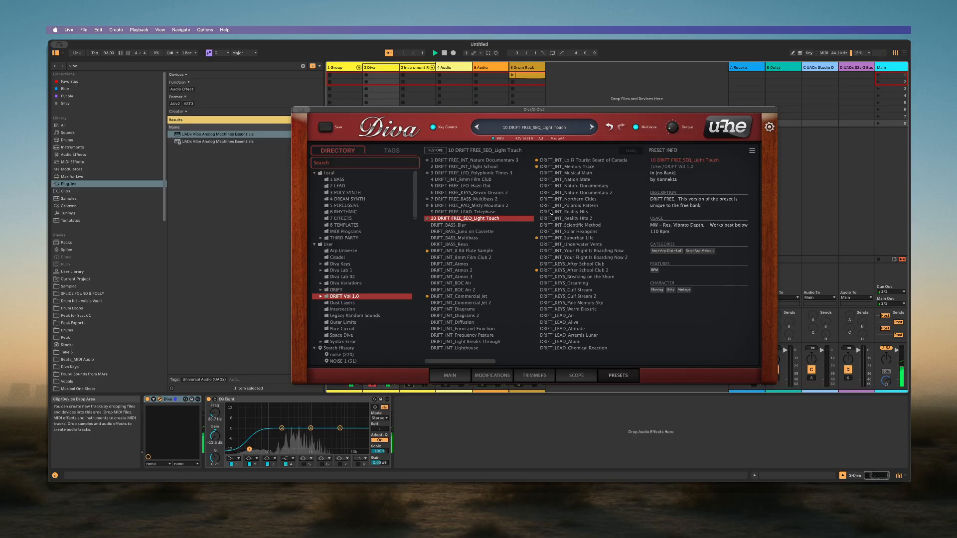
click(552, 206)
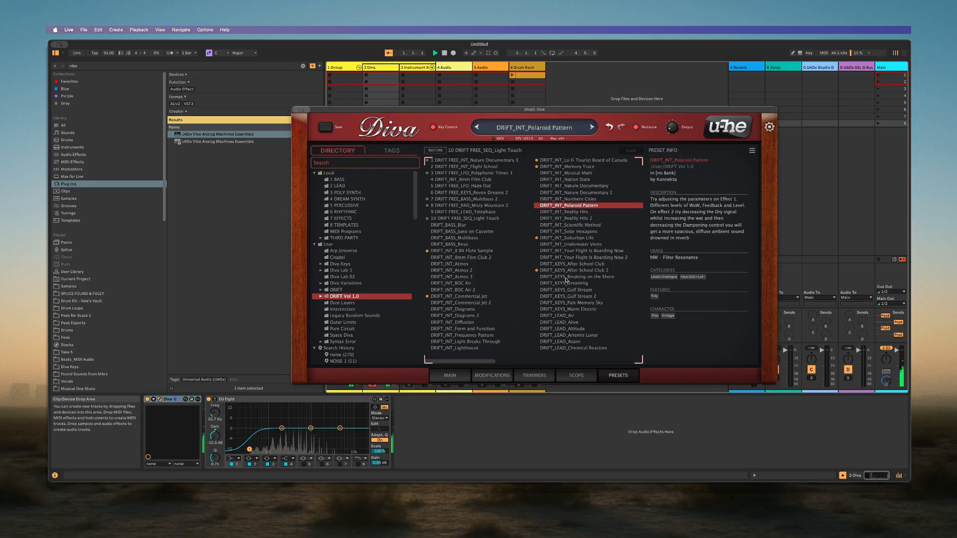
click(566, 278)
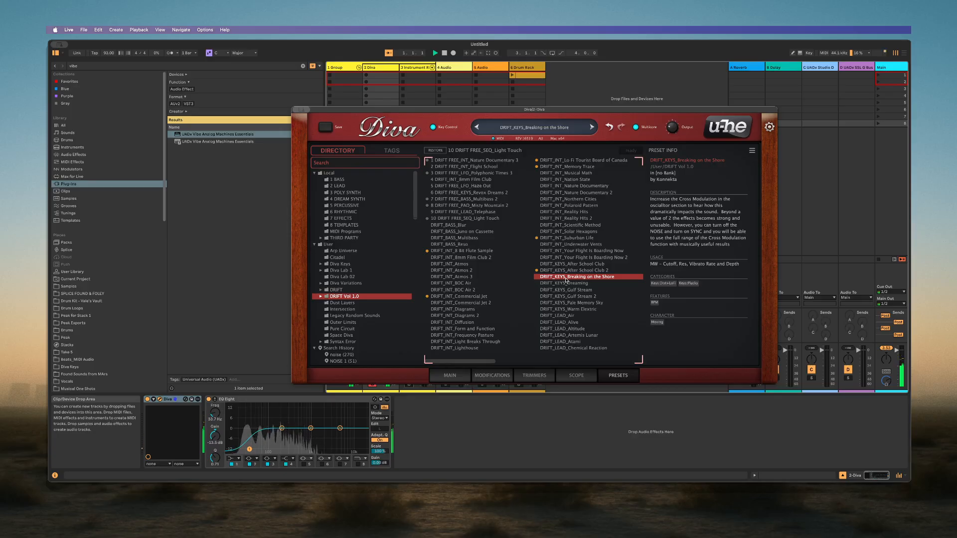
Audition the presets DRIFT_INT_Form and Function and DRIFT_LEAD_Altitude, continuing down the list to DRIFT_LEAD_Chemical Reaction
click(451, 329)
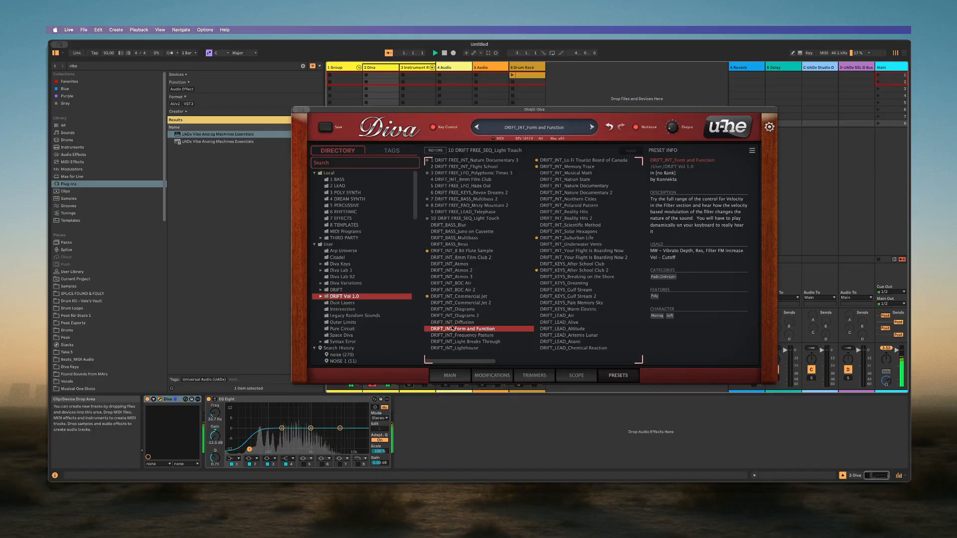
click(563, 329)
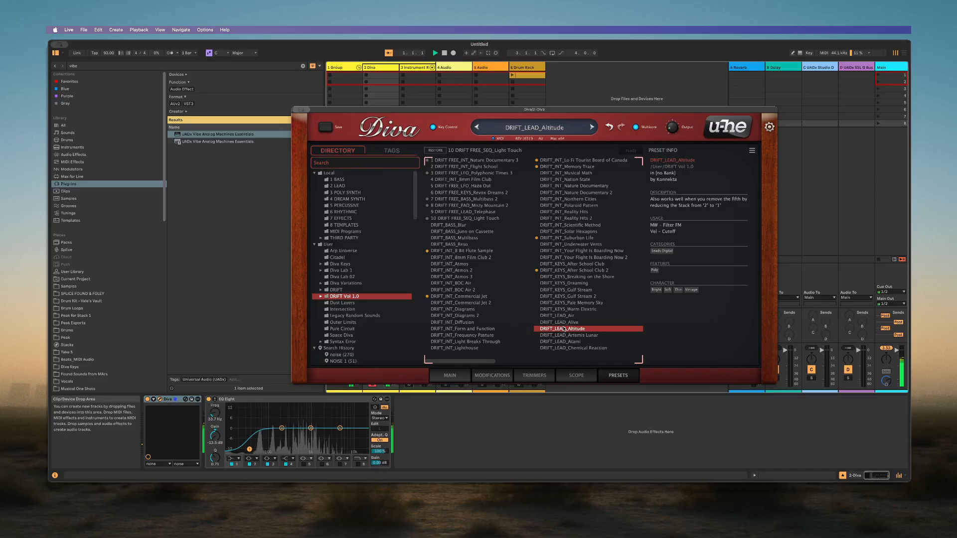
key(Down)
key(Down)
key(Down)
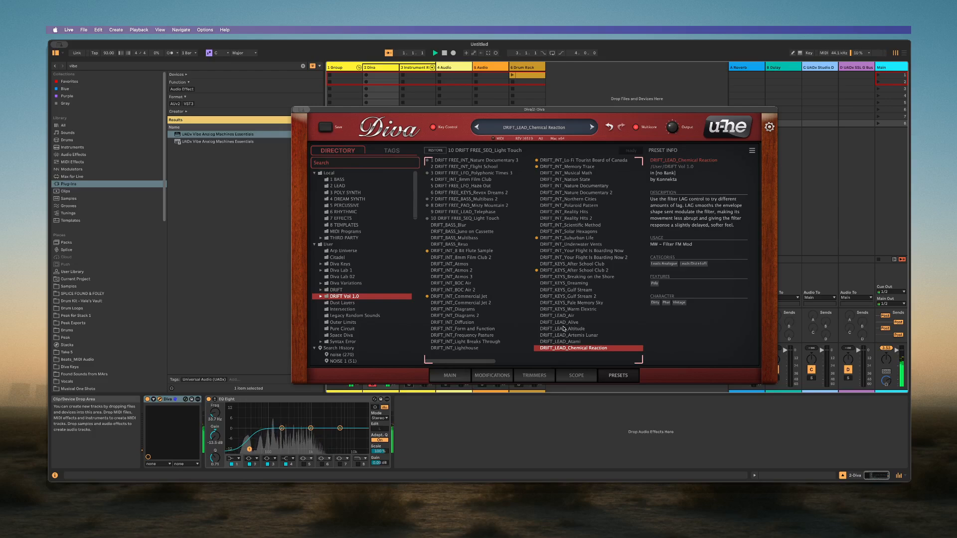
Audition further DRIFT presets, including LEAD_People and Places, LFO_Biology Lab, LFO_Mothership UFO and PAD_Cloud Memory
scroll(565, 329, right, 3)
click(573, 239)
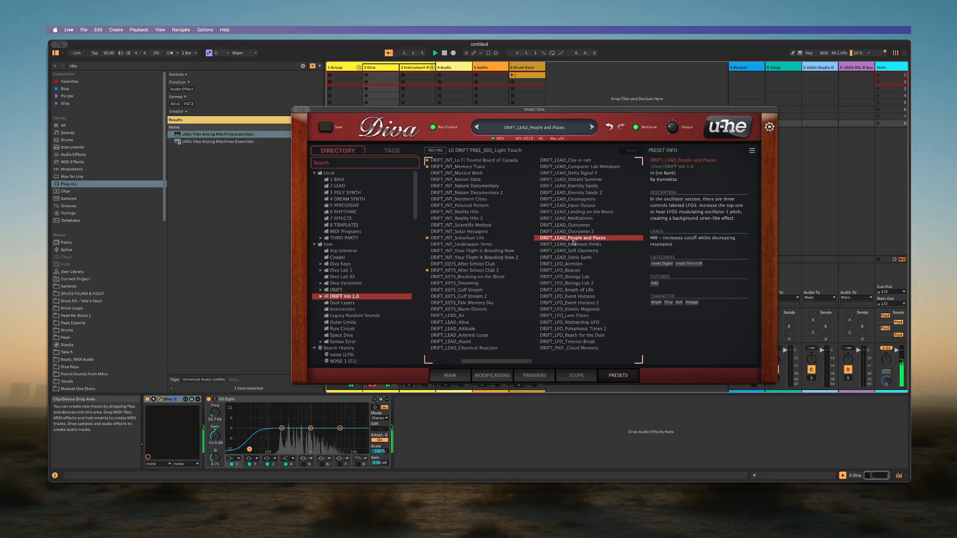
click(576, 277)
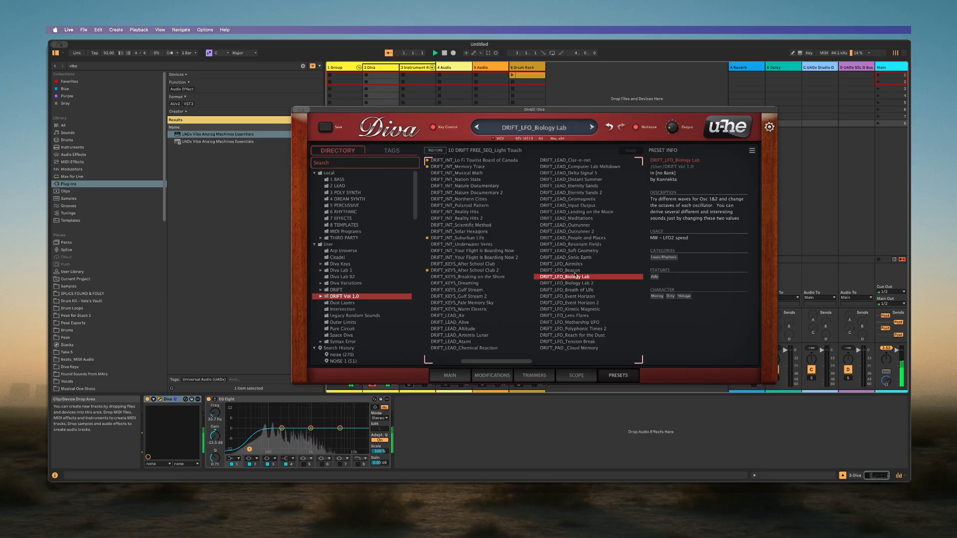
click(581, 323)
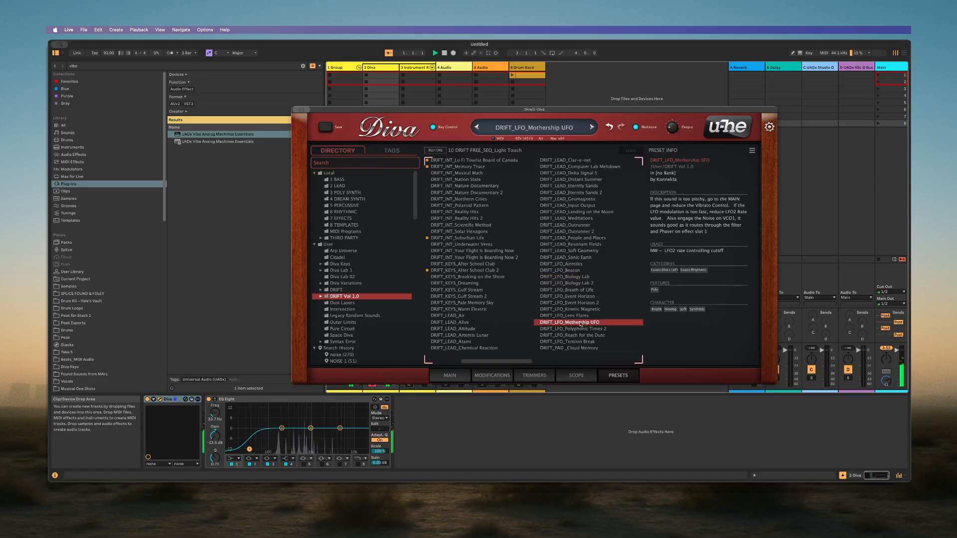
click(574, 310)
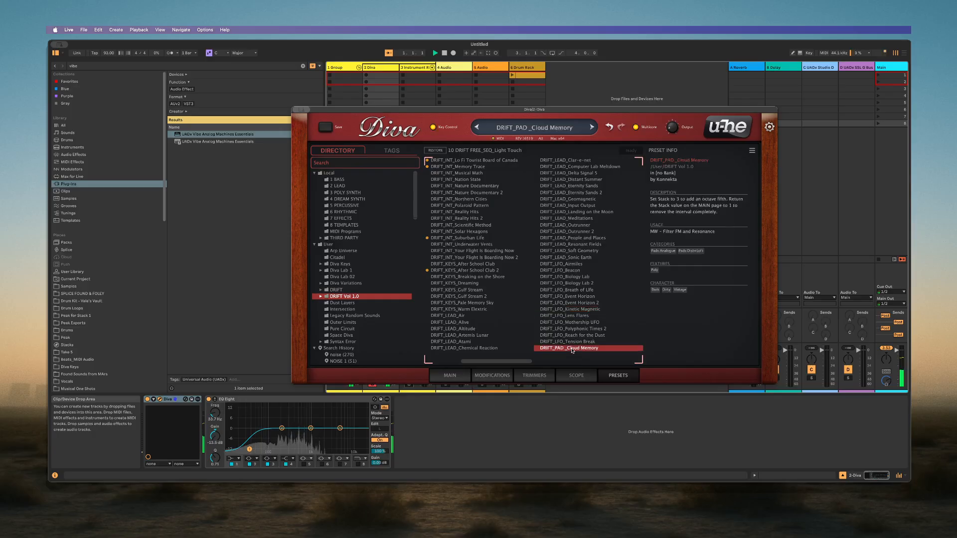
click(572, 349)
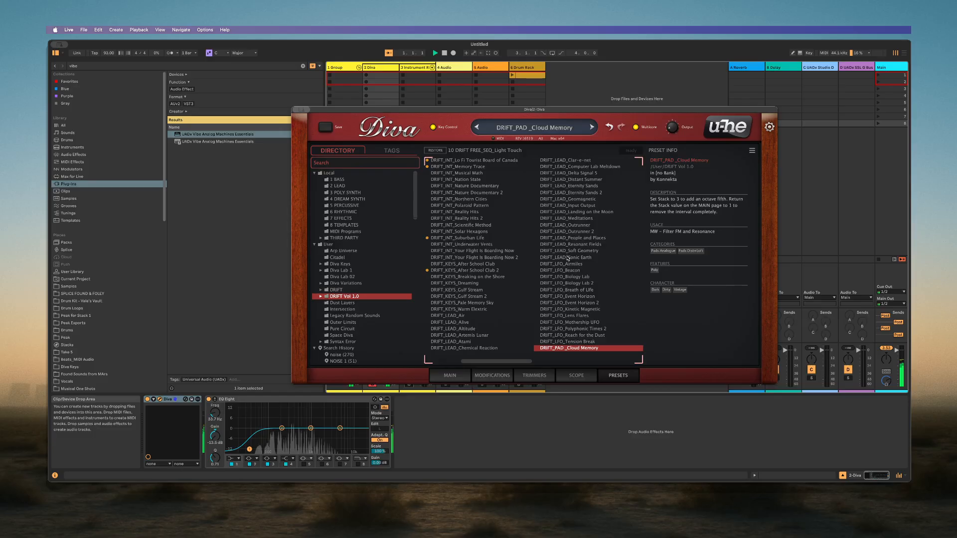
Load the preset DRIFT_LEAD_Resonant Fields and hide the Diva window
click(562, 245)
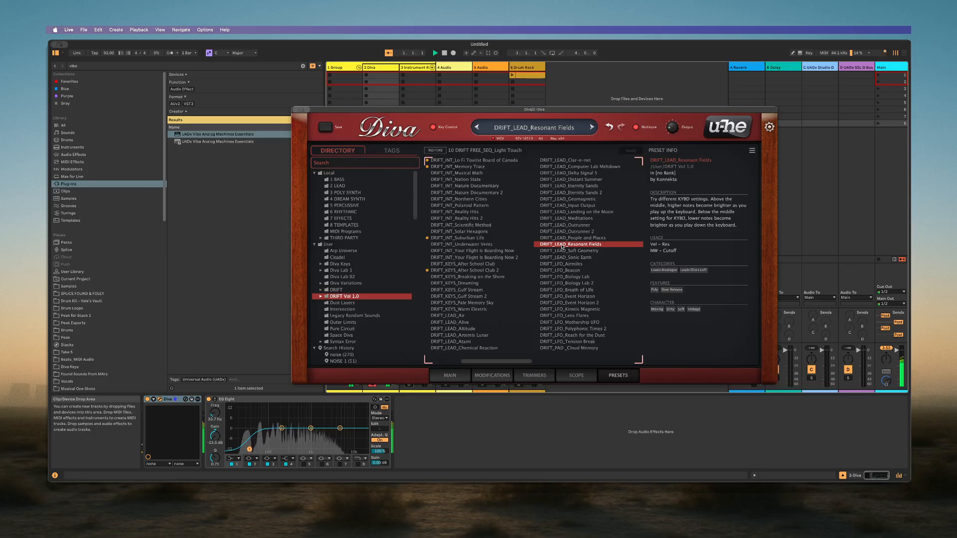
click(620, 503)
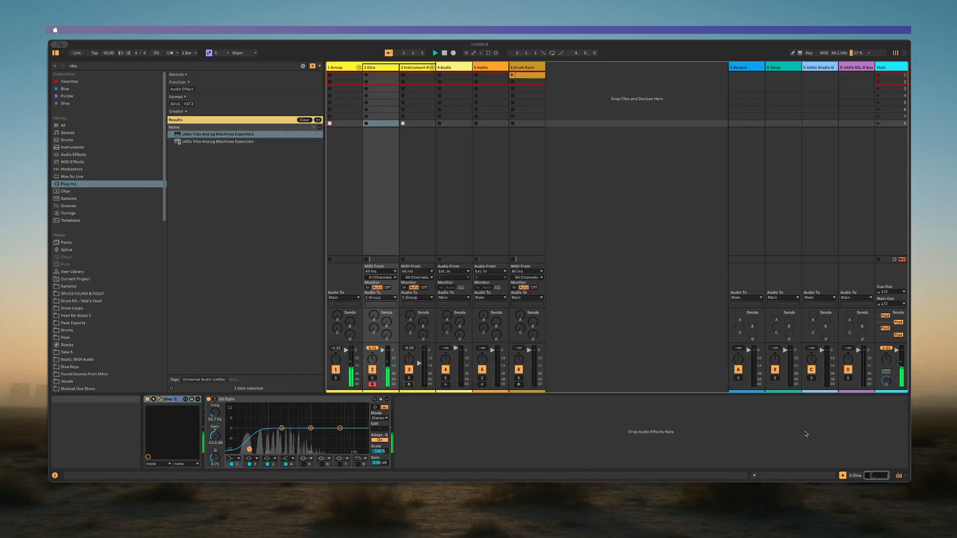